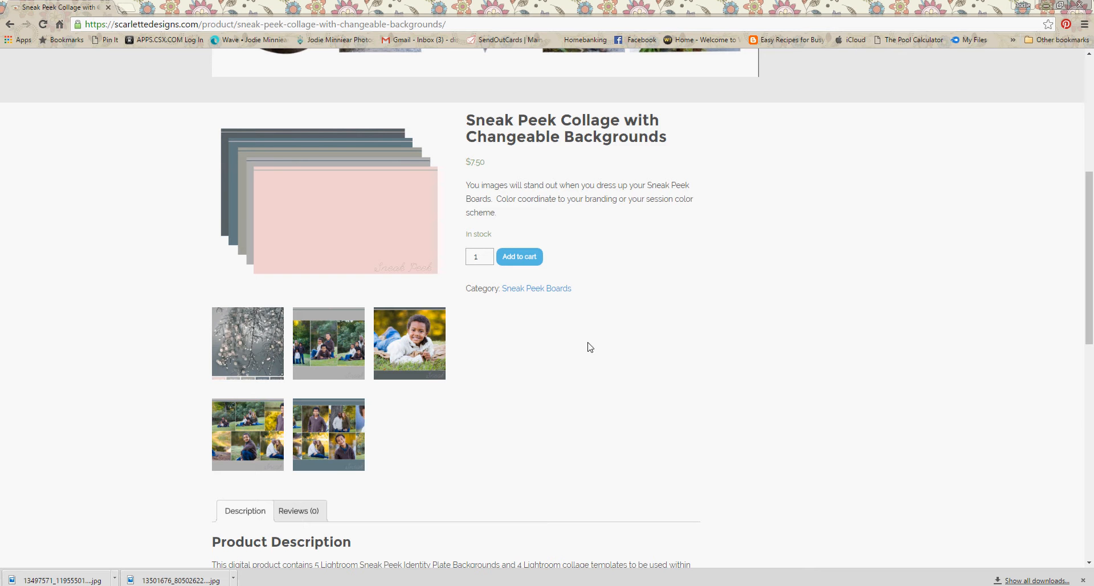
Switch to Lightroom and add the four Sneak Peek design 2 background images from the Desktop folder to the catalog.
{"action": "left_click", "coordinate": [1046, 7]}
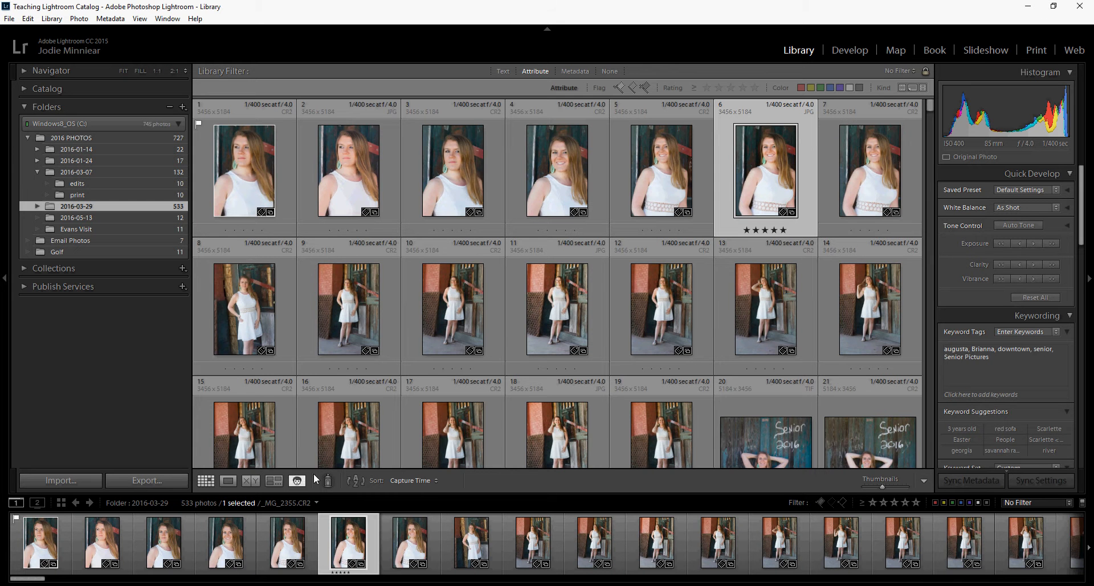
{"action": "left_click", "coordinate": [84, 480]}
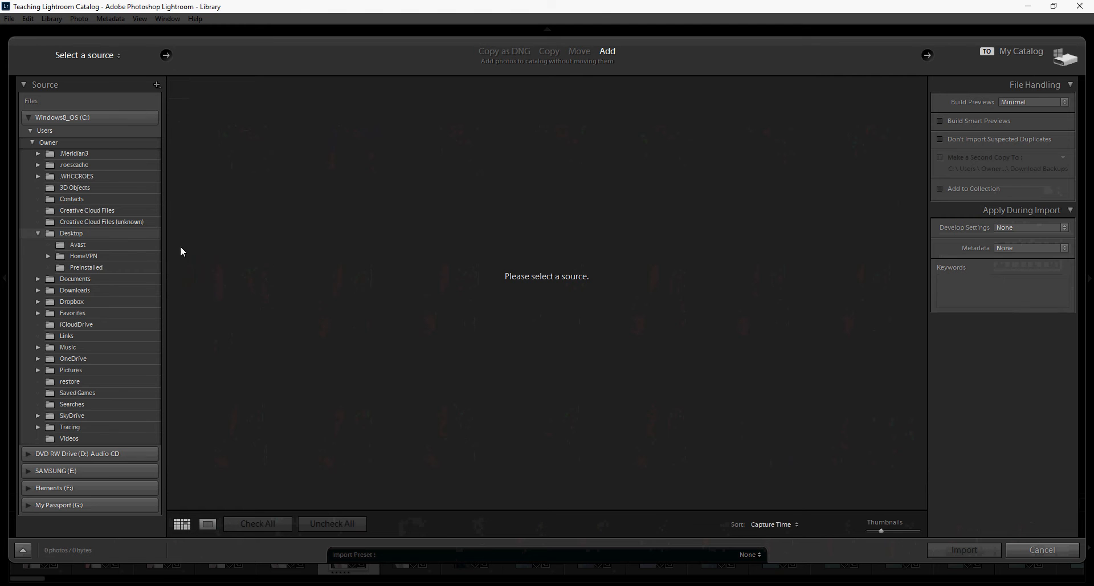
{"action": "left_click", "coordinate": [87, 232]}
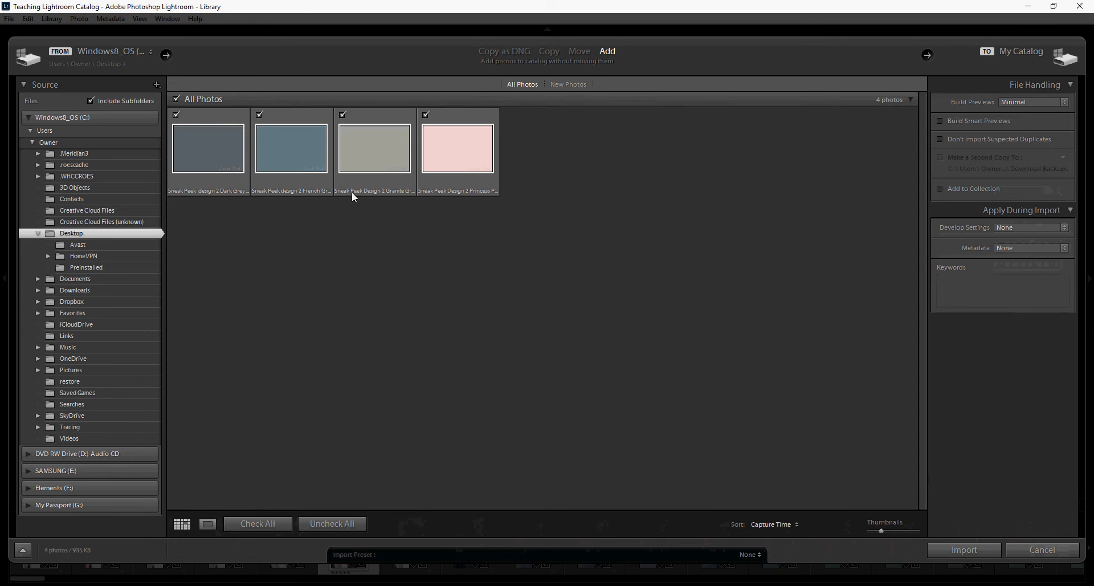
{"action": "left_click", "coordinate": [964, 549]}
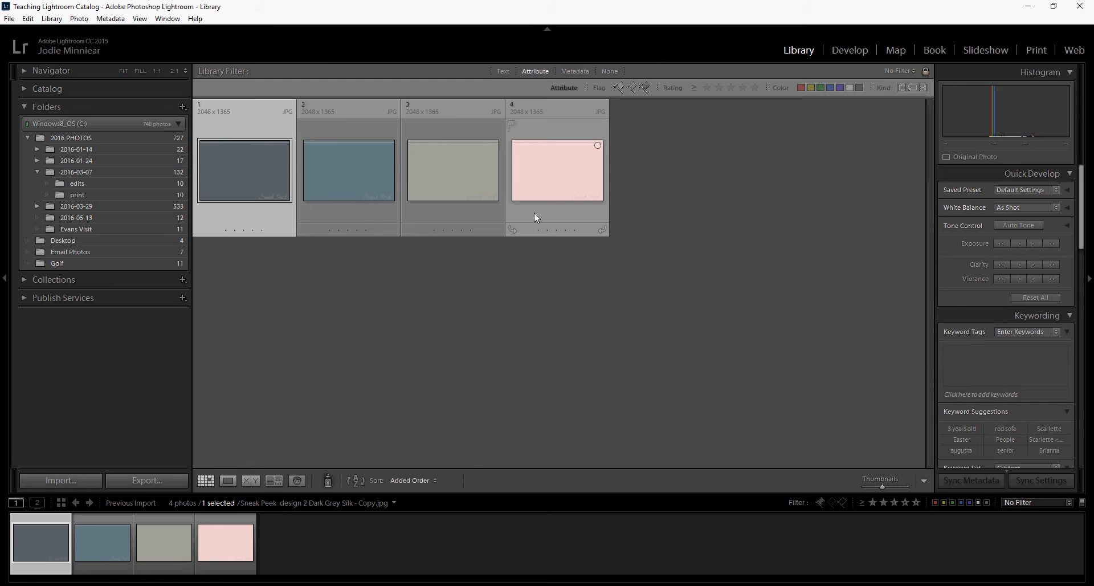
Create a collection named Sneak Peek Boards from all four imported backgrounds, outside any collection set.
{"action": "key", "text": "ctrl+a"}
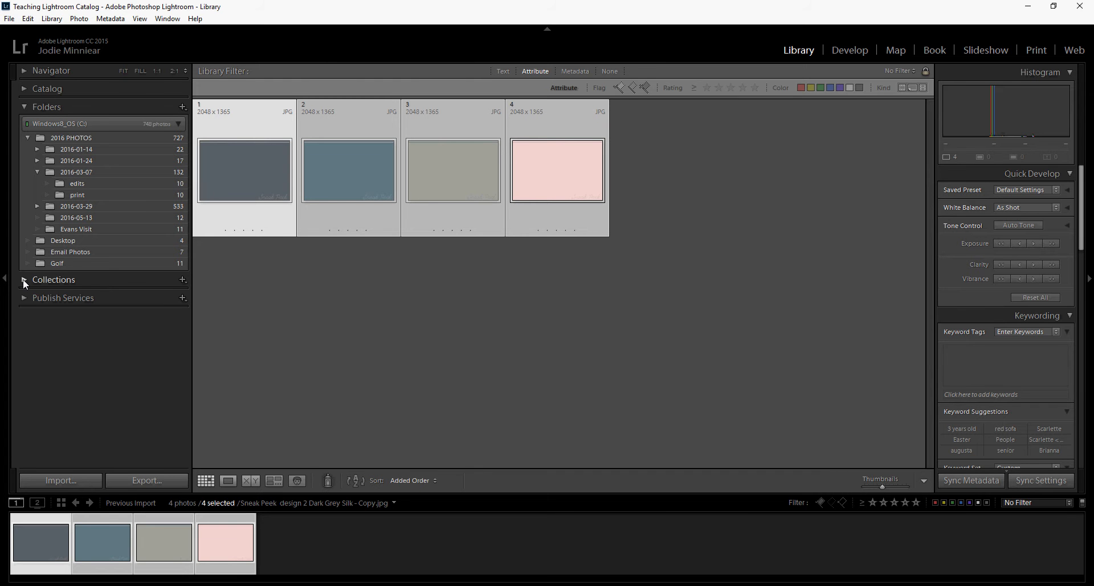
{"action": "left_click", "coordinate": [24, 107]}
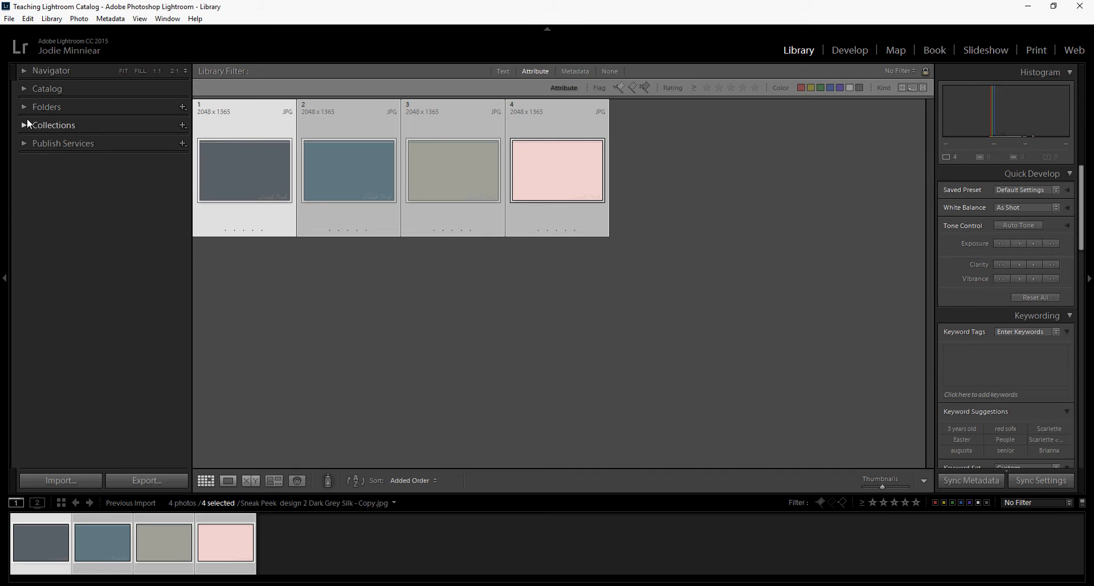
{"action": "left_click", "coordinate": [26, 125]}
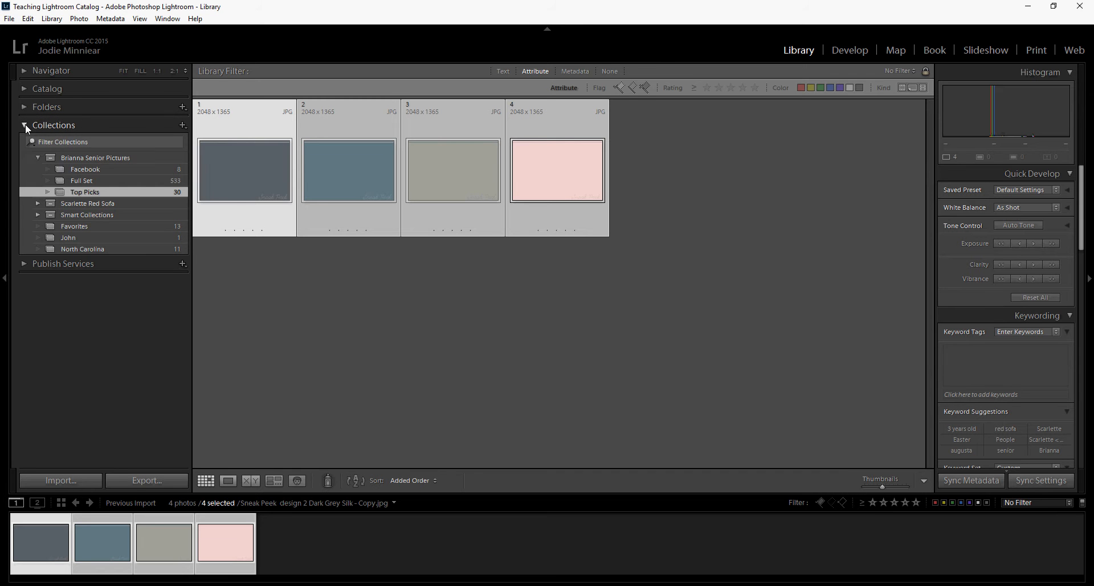
{"action": "left_click", "coordinate": [183, 125]}
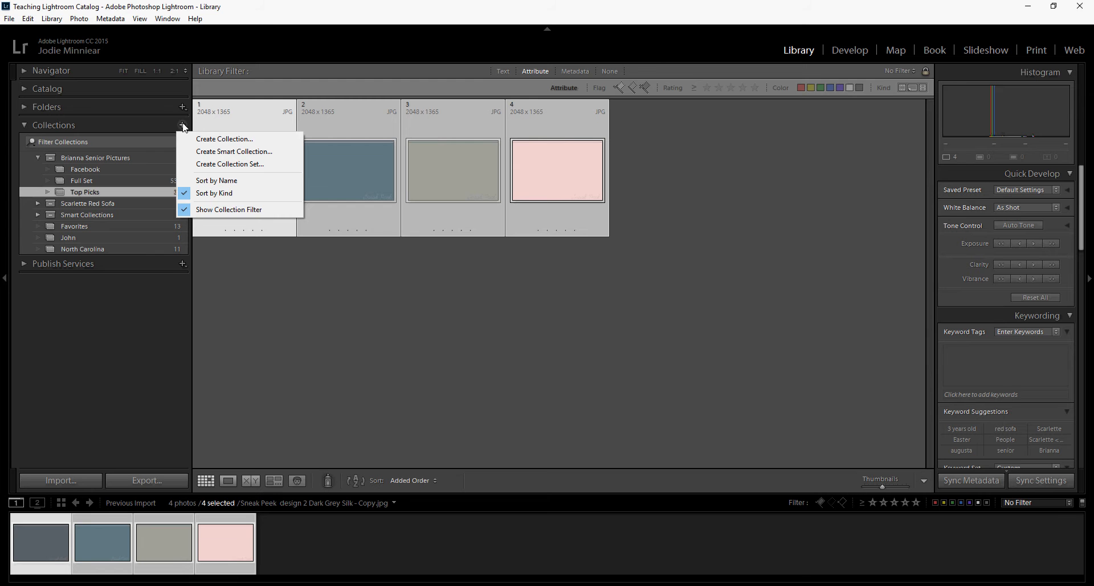
{"action": "left_click", "coordinate": [198, 139]}
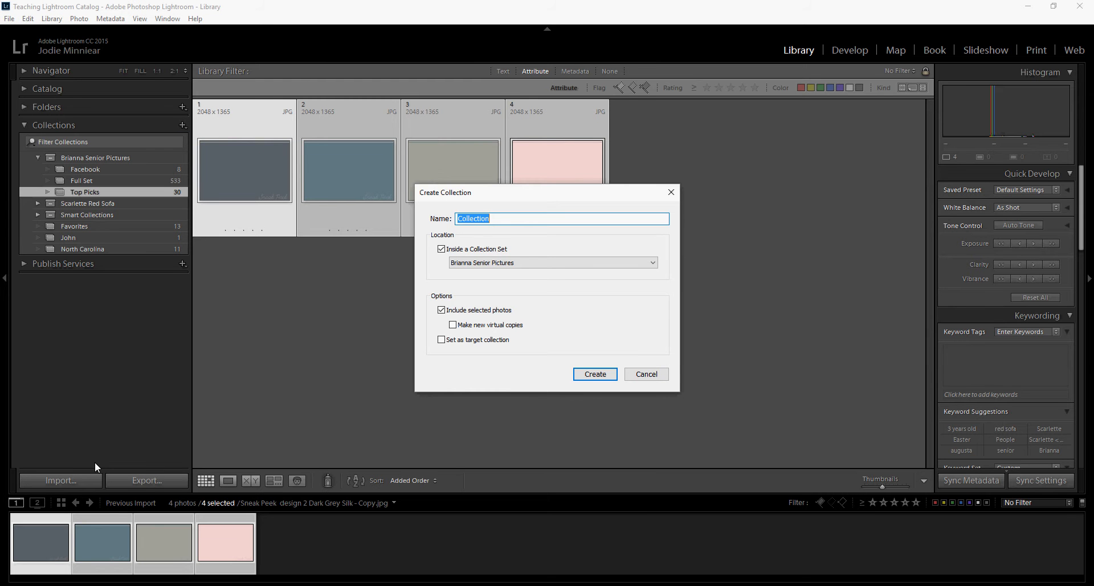
{"action": "type", "text": "Sneak Peek Boards"}
{"action": "left_click", "coordinate": [441, 249]}
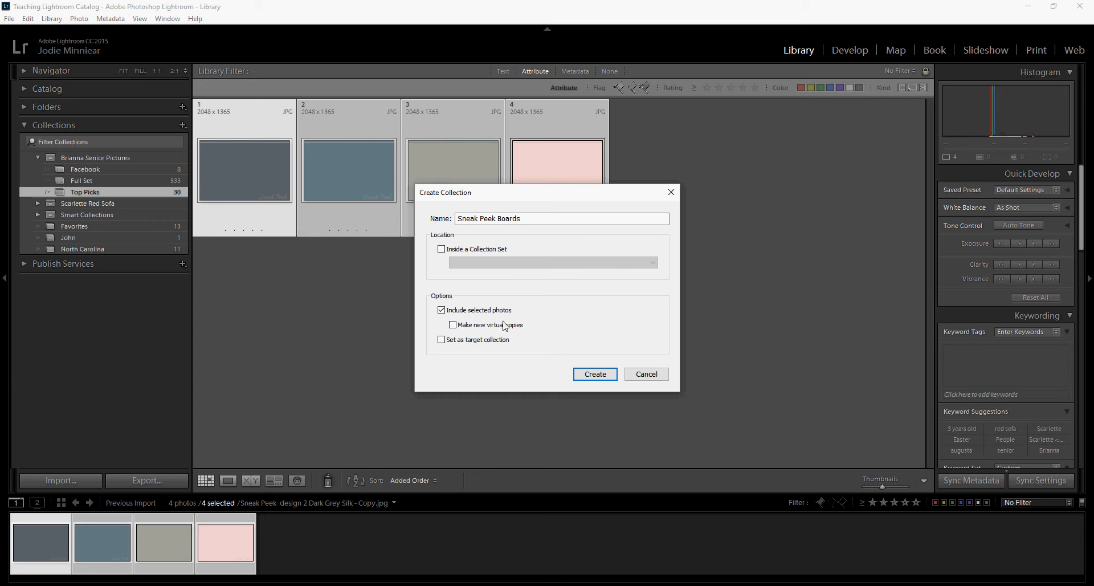
{"action": "left_click", "coordinate": [595, 375]}
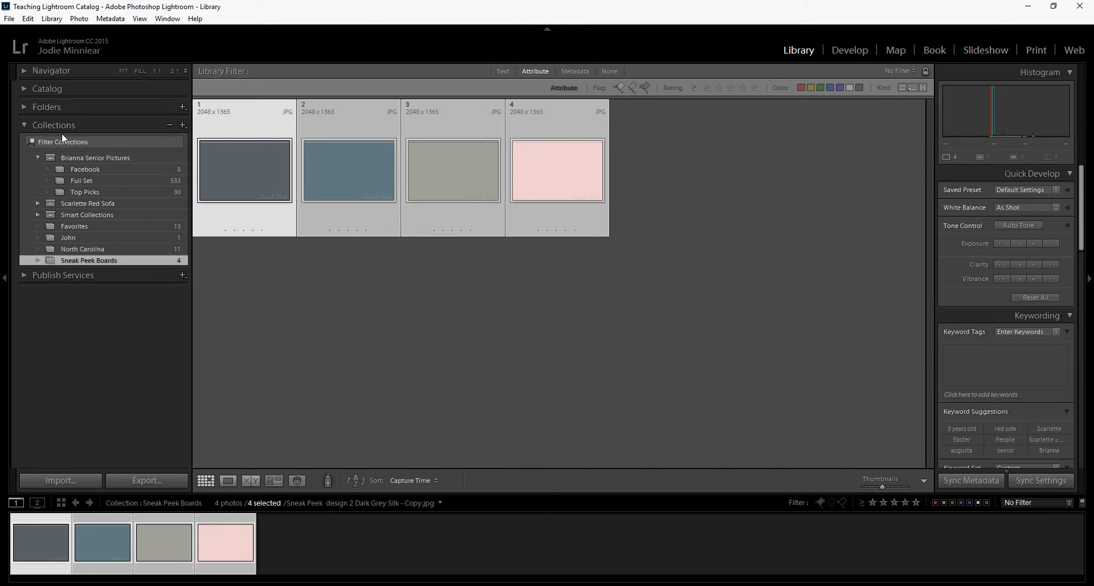
Add all four backgrounds from the Sneak Peek Boards collection to the Top Picks collection and view them there.
{"action": "left_click", "coordinate": [86, 192]}
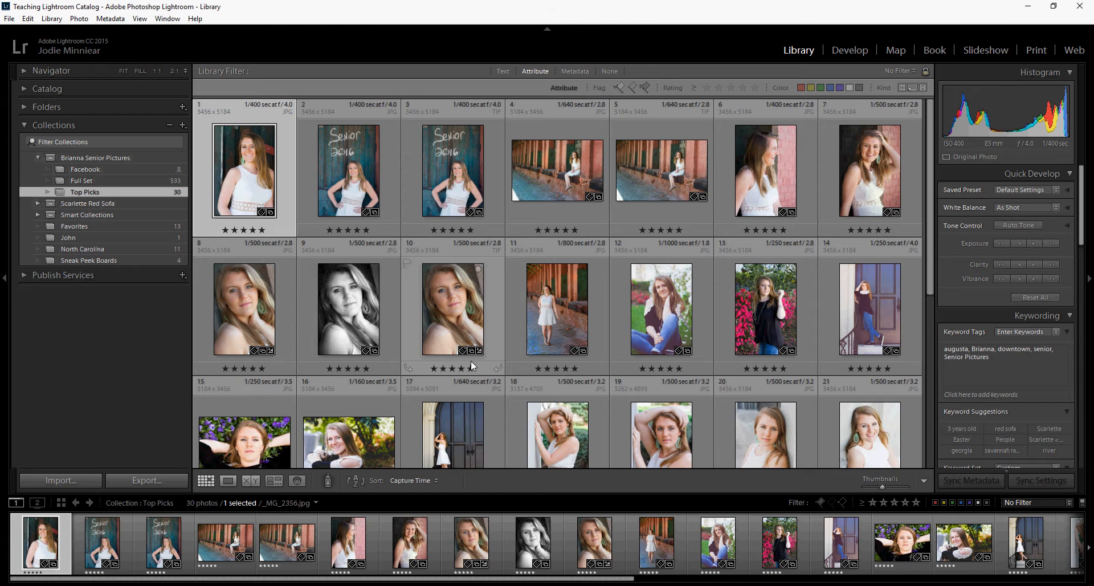
{"action": "left_click", "coordinate": [125, 259]}
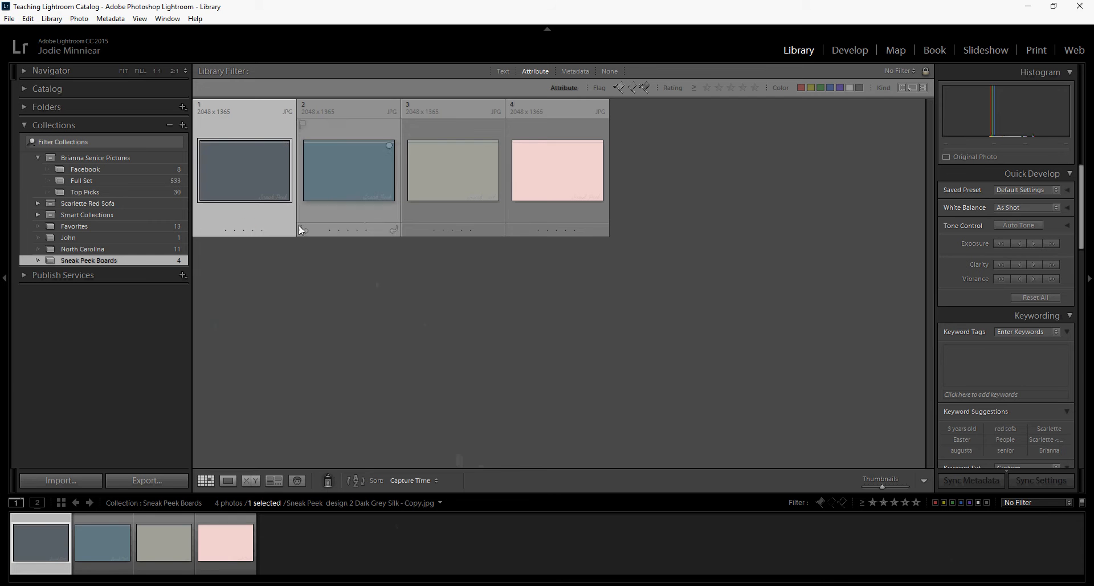
{"action": "left_click", "coordinate": [517, 217], "text": "shift"}
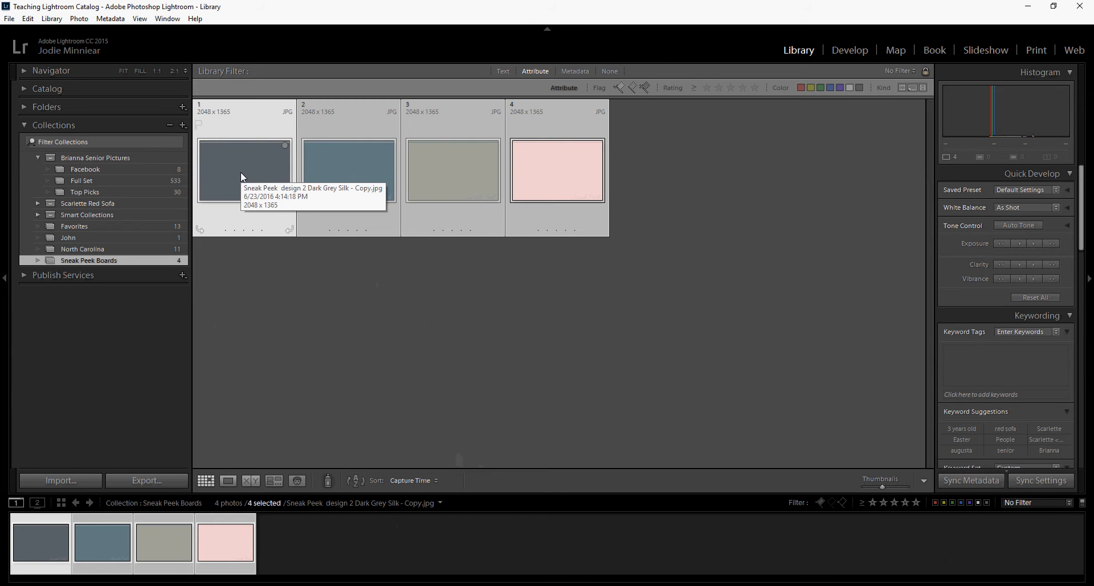
{"action": "left_click_drag", "start_coordinate": [235, 178], "coordinate": [167, 191]}
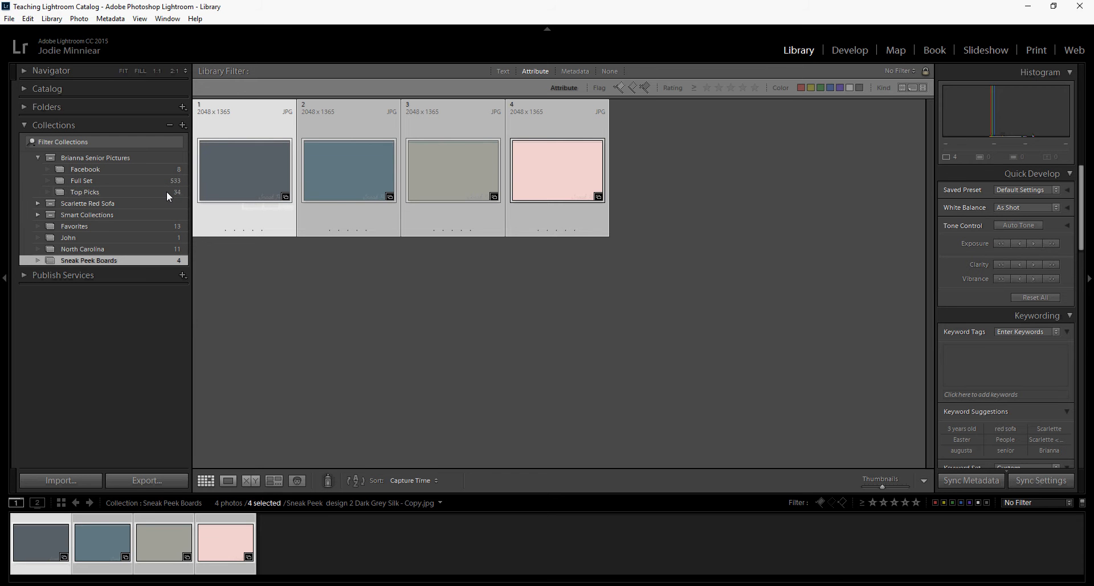
{"action": "left_click", "coordinate": [155, 191]}
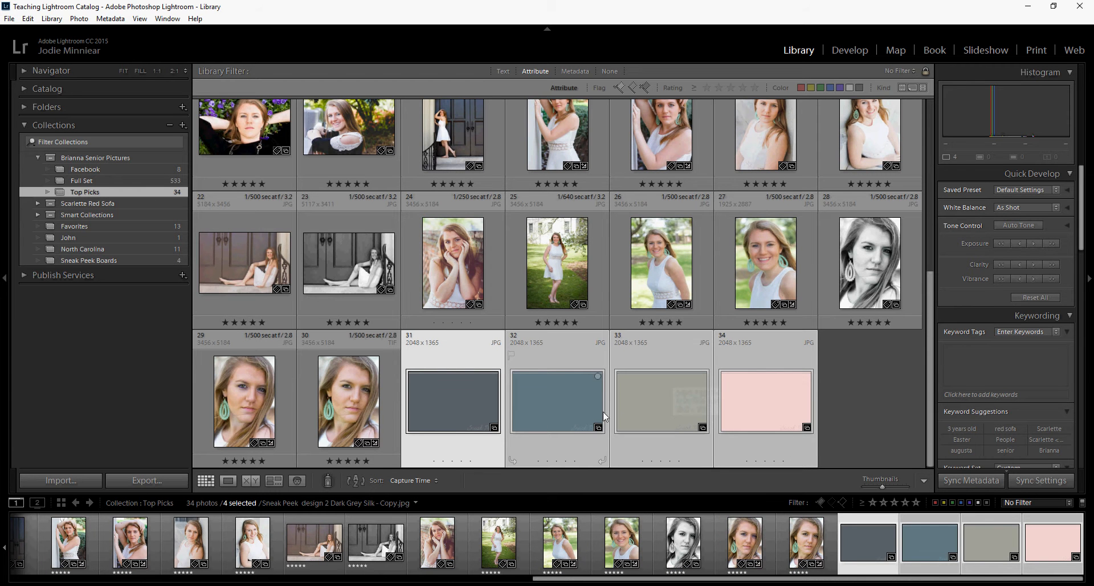
{"action": "scroll", "coordinate": [607, 351], "scroll_direction": "up", "scroll_amount": 3}
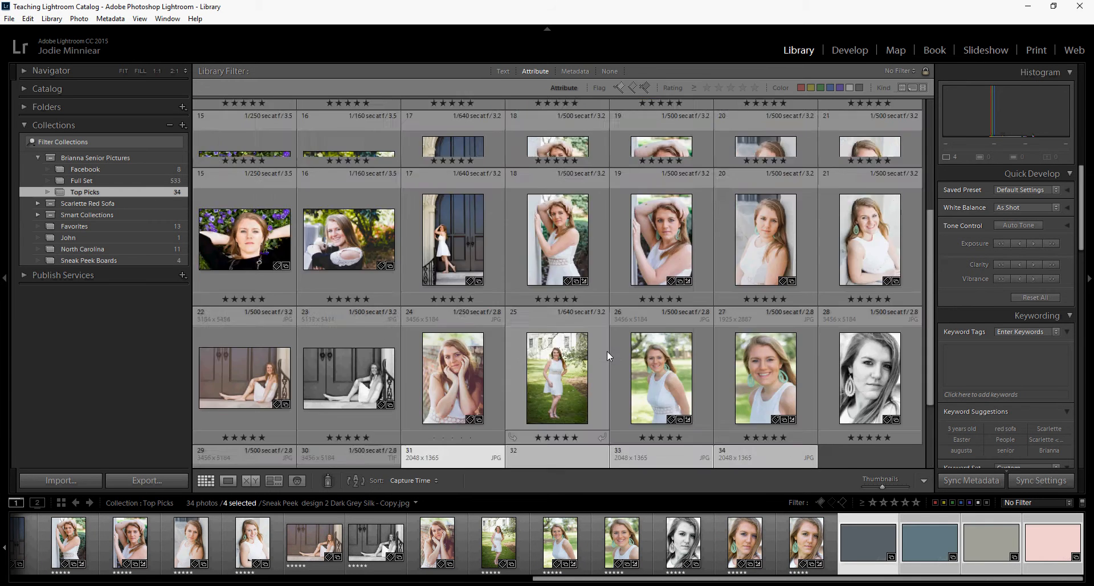
{"action": "scroll", "coordinate": [607, 351], "scroll_direction": "down", "scroll_amount": 3}
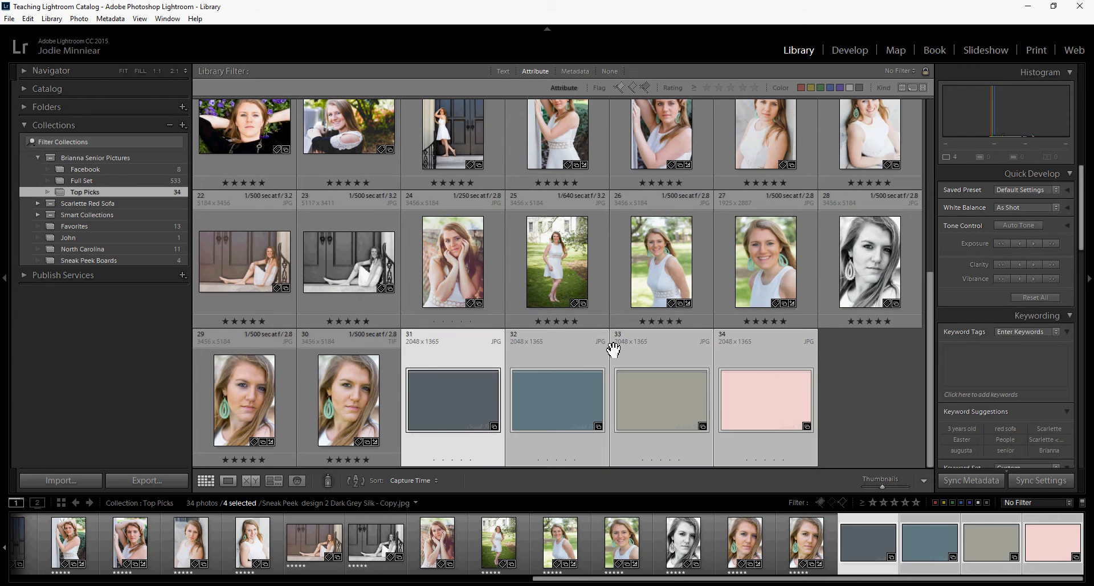
Open the Print module and show the User Templates in the Template Browser.
{"action": "left_click", "coordinate": [1034, 50]}
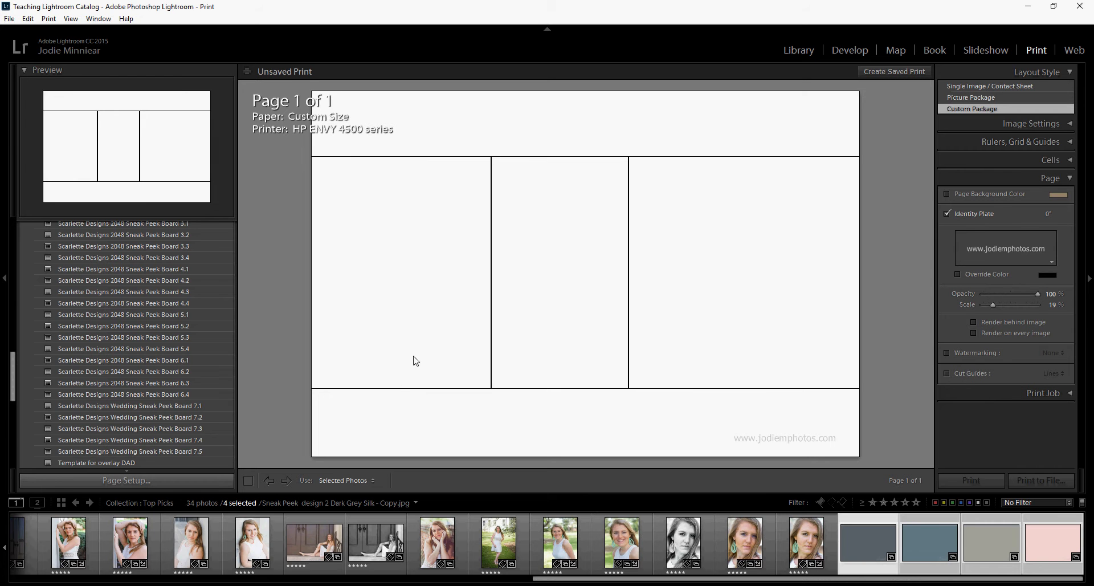
{"action": "scroll", "coordinate": [230, 376], "scroll_direction": "up", "scroll_amount": 10}
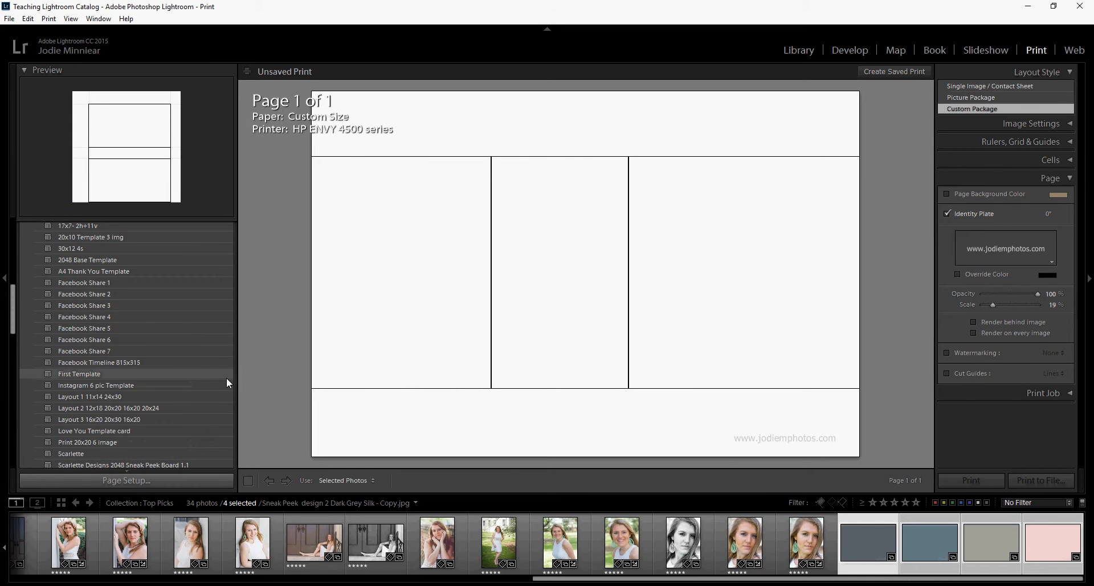
{"action": "scroll", "coordinate": [227, 377], "scroll_direction": "up", "scroll_amount": 10}
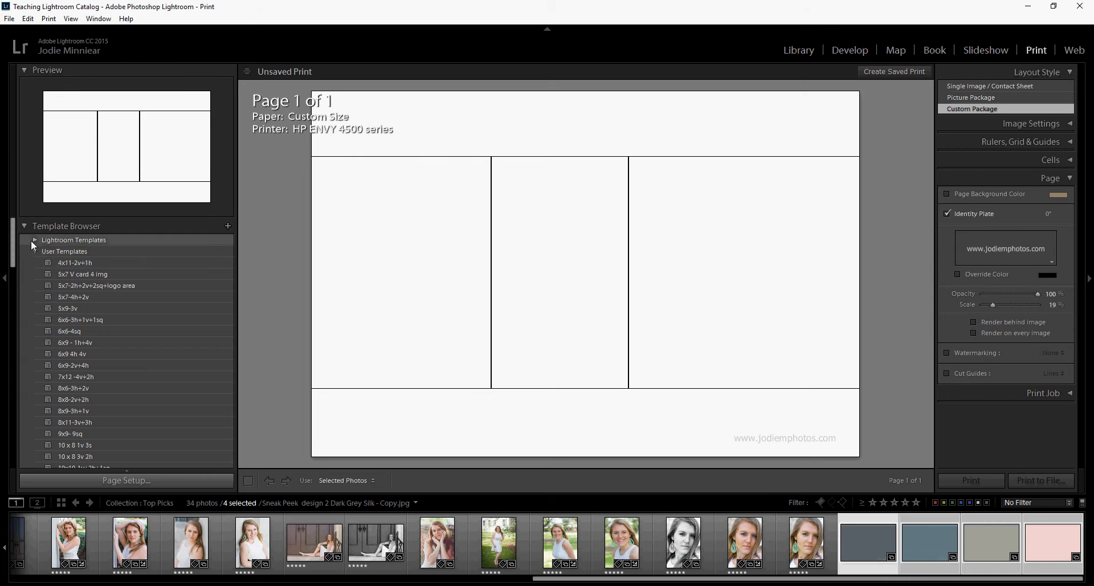
{"action": "left_click", "coordinate": [24, 225]}
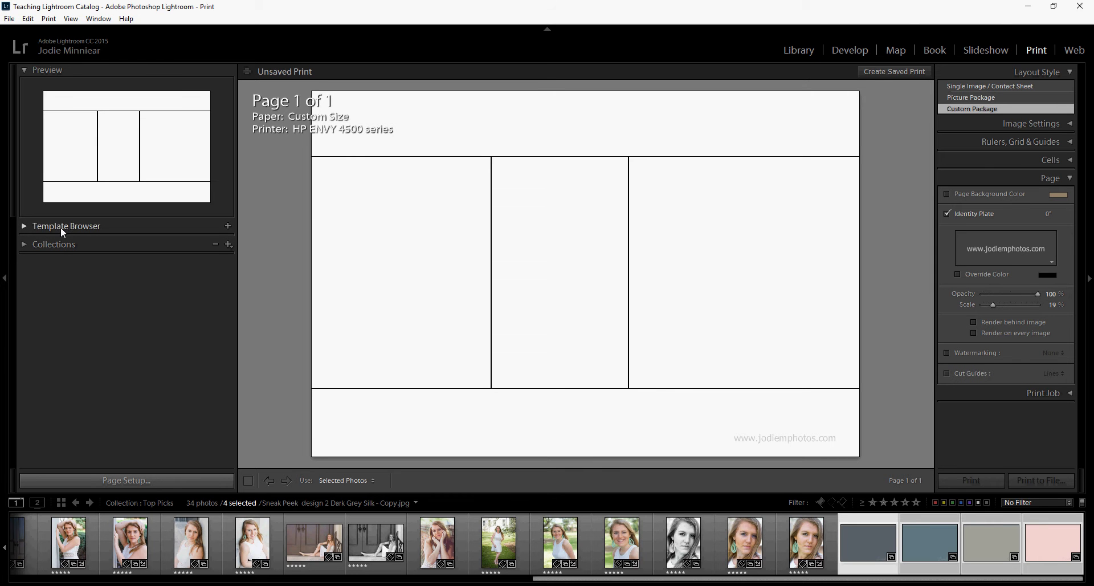
{"action": "left_click", "coordinate": [24, 226]}
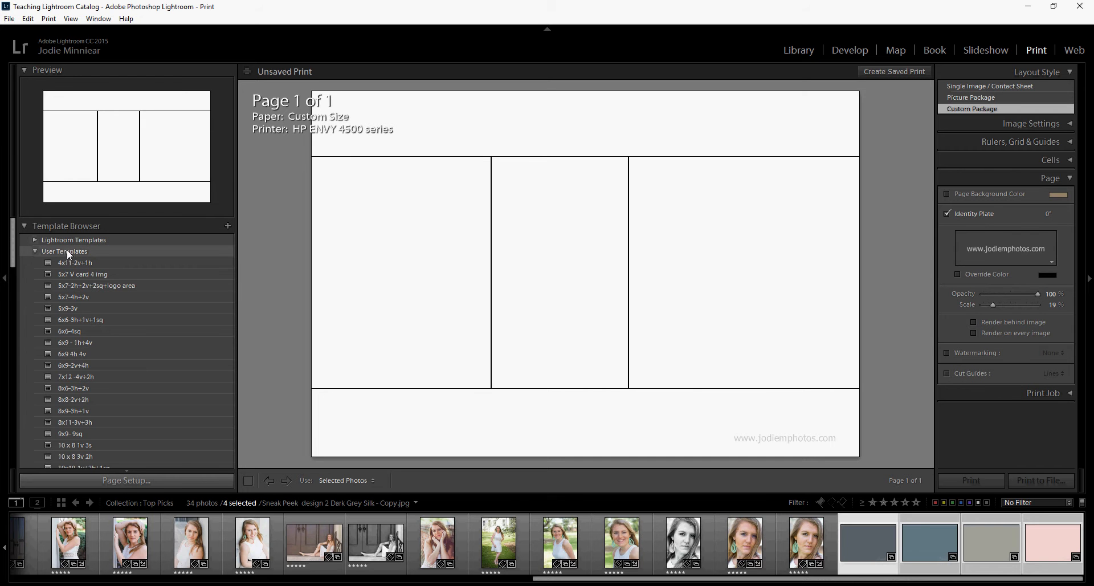
{"action": "right_click", "coordinate": [94, 252]}
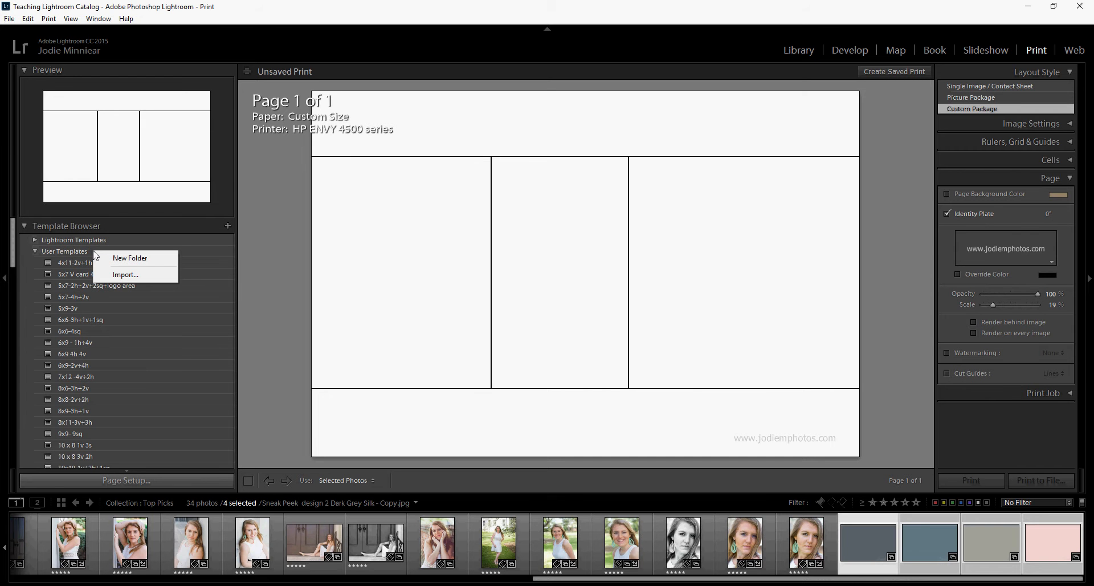
{"action": "left_click", "coordinate": [116, 275]}
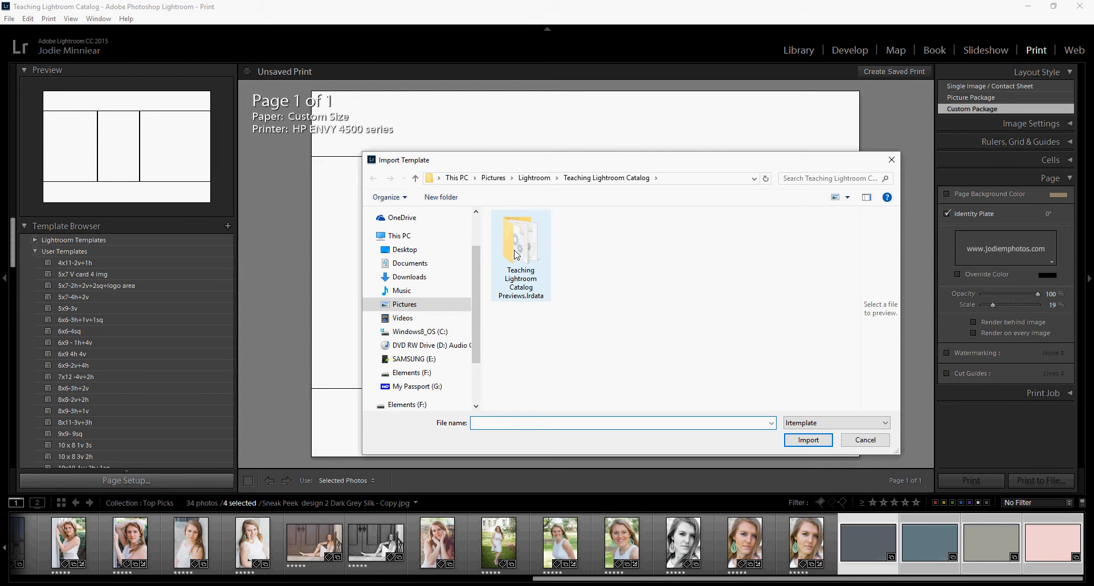
{"action": "left_click", "coordinate": [406, 251]}
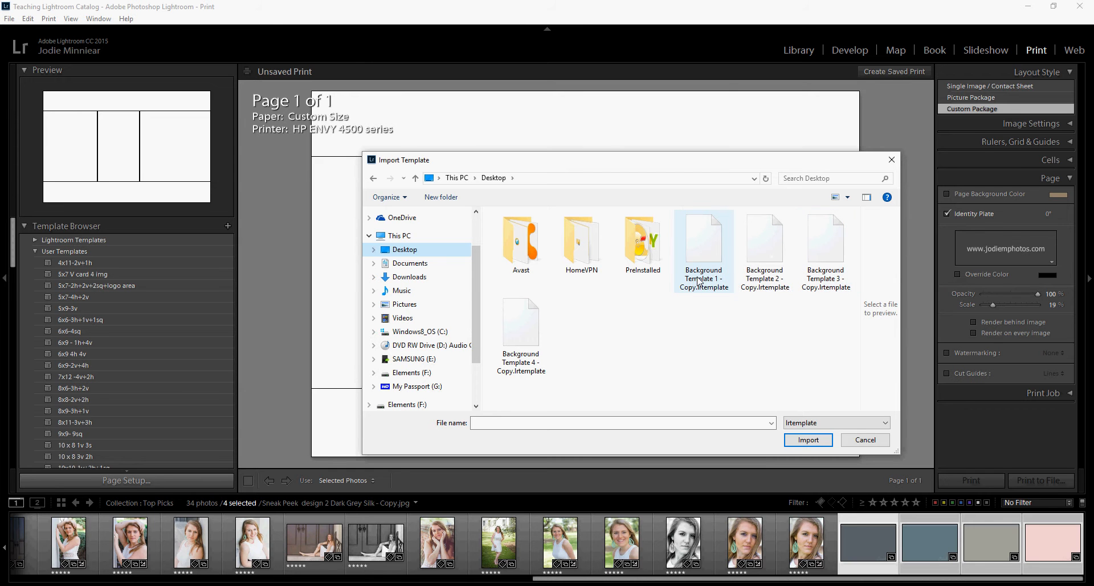
{"action": "left_click", "coordinate": [709, 256]}
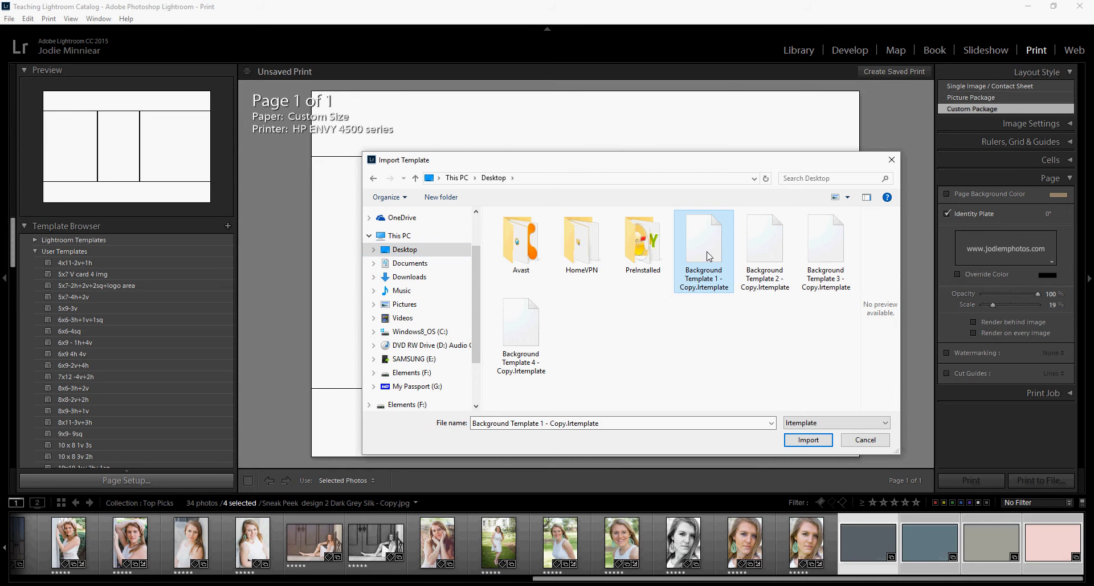
{"action": "left_click", "coordinate": [525, 336], "text": "shift"}
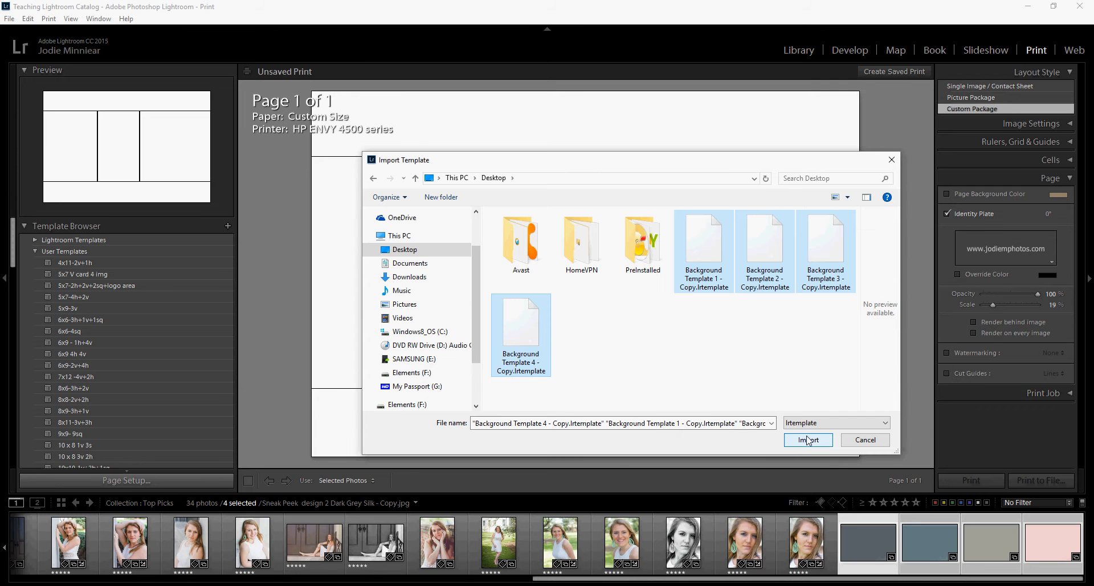
{"action": "left_click", "coordinate": [866, 439]}
Try the Scarlette Designs 2048 Sneak Peek Board templates 2.1 to 2.4 and apply Board 2.1 to the page.
{"action": "scroll", "coordinate": [182, 381], "scroll_direction": "down", "scroll_amount": 10}
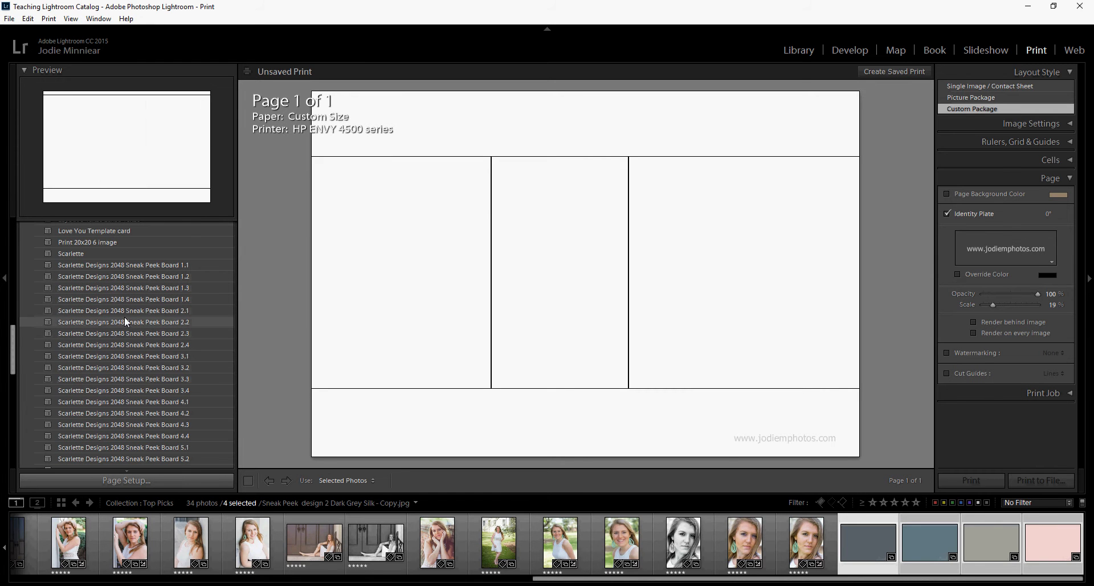
{"action": "left_click", "coordinate": [155, 310]}
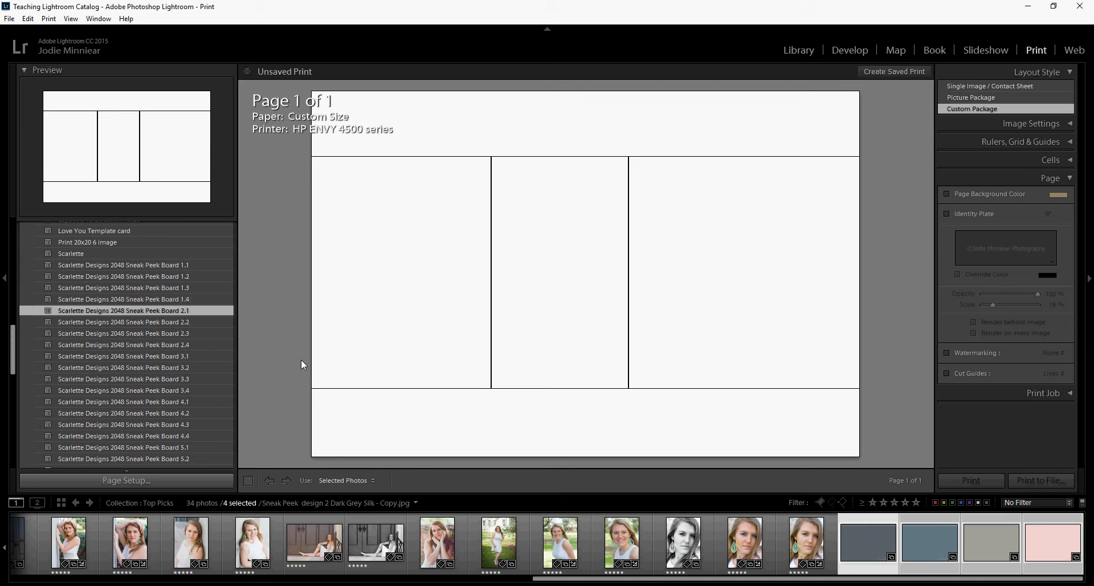
{"action": "left_click", "coordinate": [224, 325]}
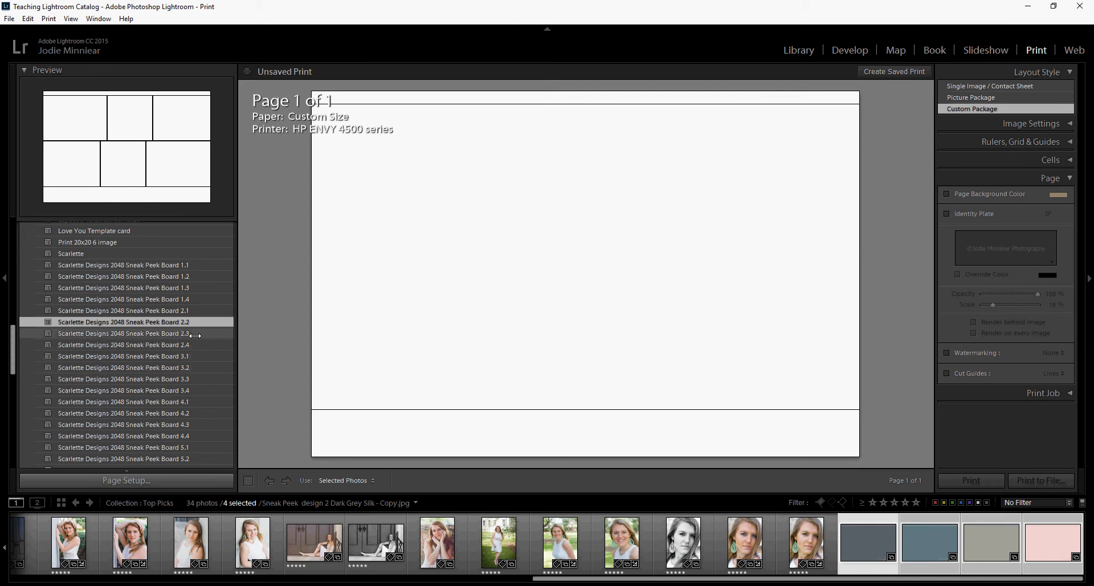
{"action": "left_click", "coordinate": [195, 335]}
{"action": "left_click", "coordinate": [195, 344]}
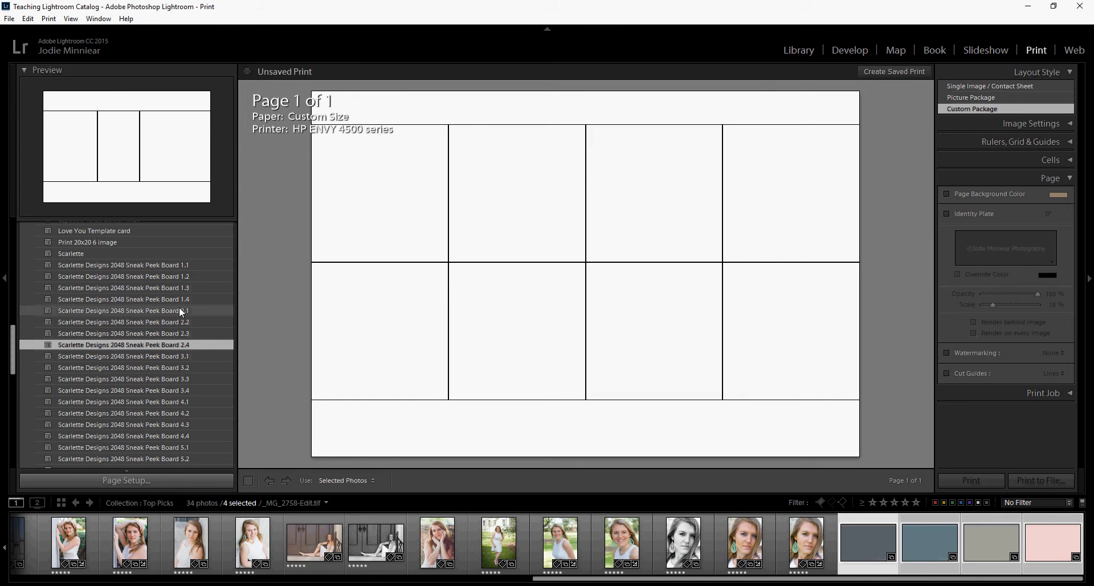
{"action": "left_click", "coordinate": [199, 311]}
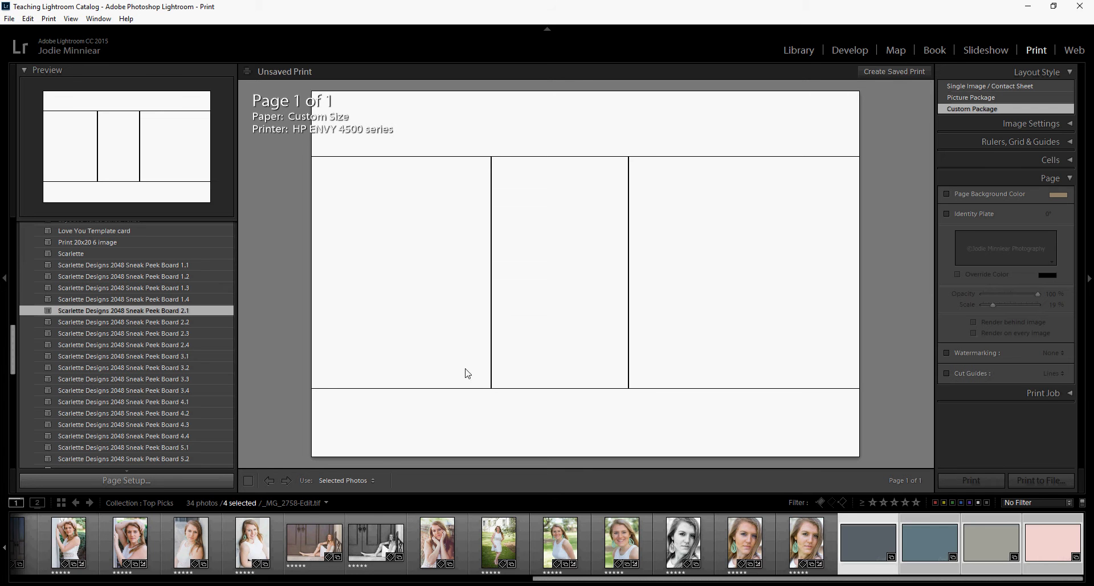
Place the photo _MG_2650.jpg in the template's left cell and shift the image slightly downward within that cell.
{"action": "scroll", "coordinate": [264, 551], "scroll_direction": "up", "scroll_amount": 5}
{"action": "scroll", "coordinate": [264, 551], "scroll_direction": "up", "scroll_amount": 5}
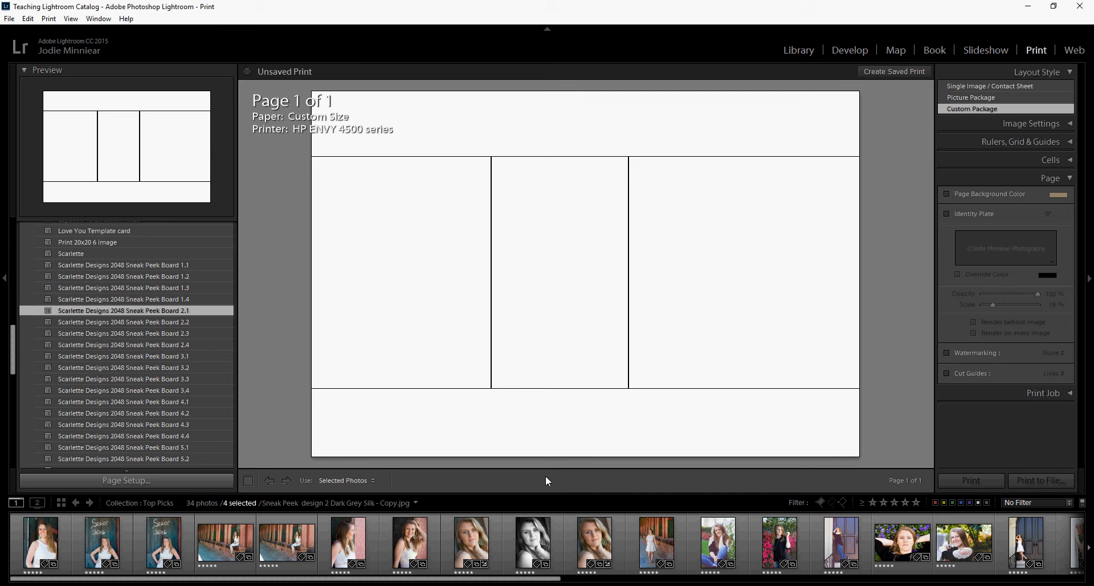
{"action": "scroll", "coordinate": [526, 533], "scroll_direction": "down", "scroll_amount": 8}
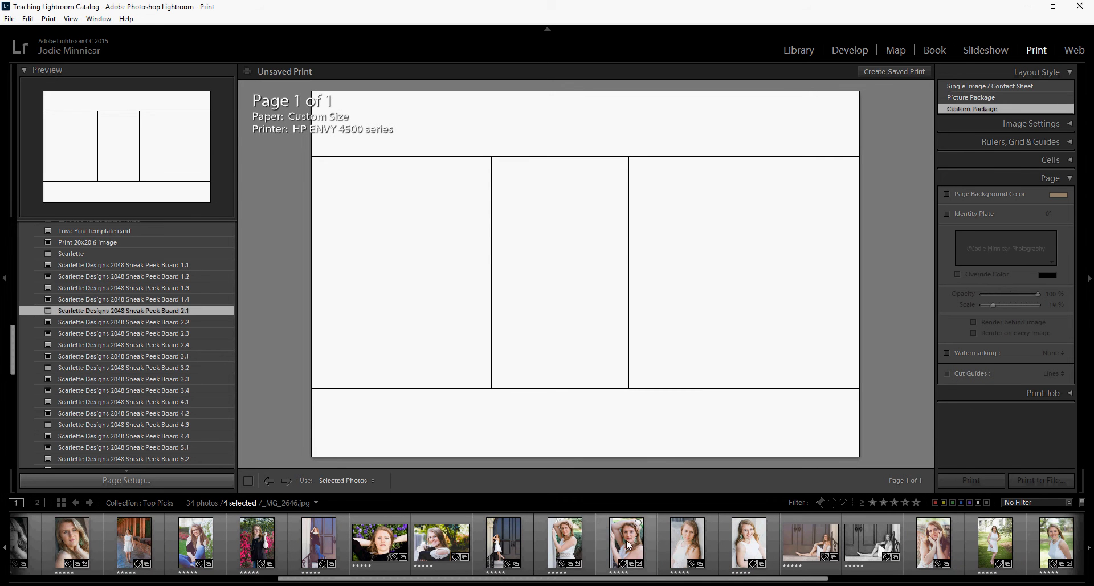
{"action": "mouse_move", "coordinate": [689, 557]}
{"action": "left_mouse_down"}
{"action": "mouse_move", "coordinate": [657, 512]}
{"action": "mouse_move", "coordinate": [493, 400]}
{"action": "mouse_move", "coordinate": [399, 273]}
{"action": "mouse_move", "coordinate": [405, 285]}
{"action": "left_mouse_up"}
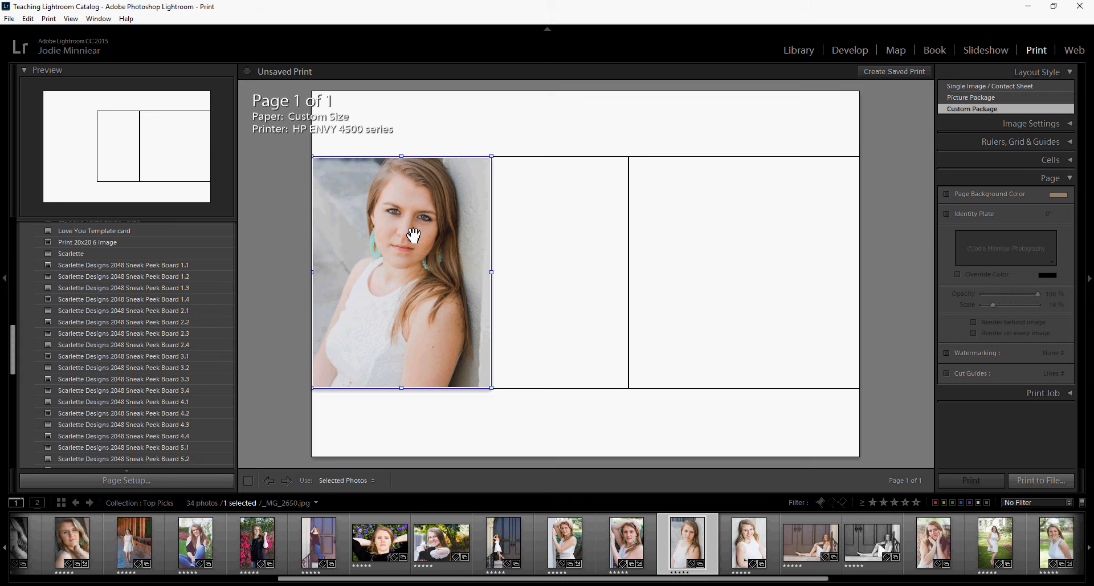
{"action": "left_click_drag", "start_coordinate": [411, 231], "coordinate": [411, 251]}
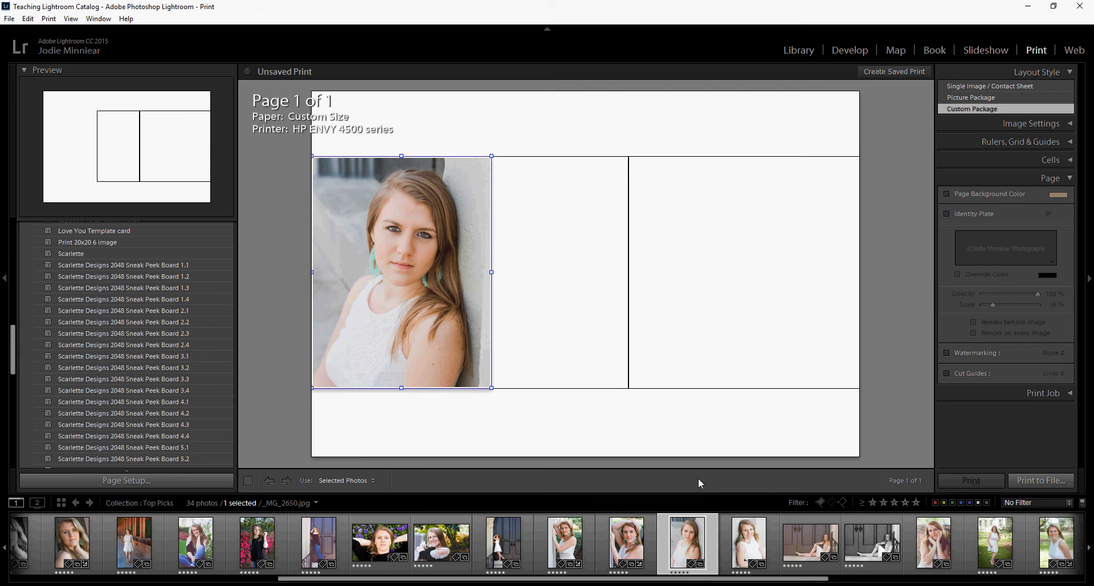
Fill the middle cell with _MG_2499.jpg and the right cell with _MG_2694.jpg, leaving no cell selected.
{"action": "scroll", "coordinate": [331, 546], "scroll_direction": "up", "scroll_amount": 5}
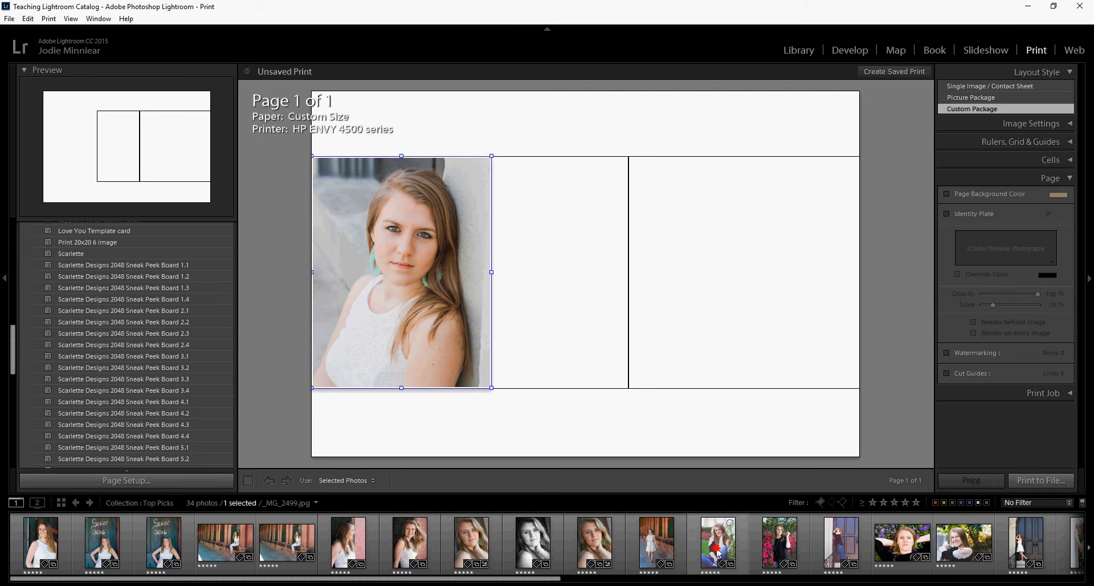
{"action": "left_click_drag", "start_coordinate": [718, 546], "coordinate": [561, 288]}
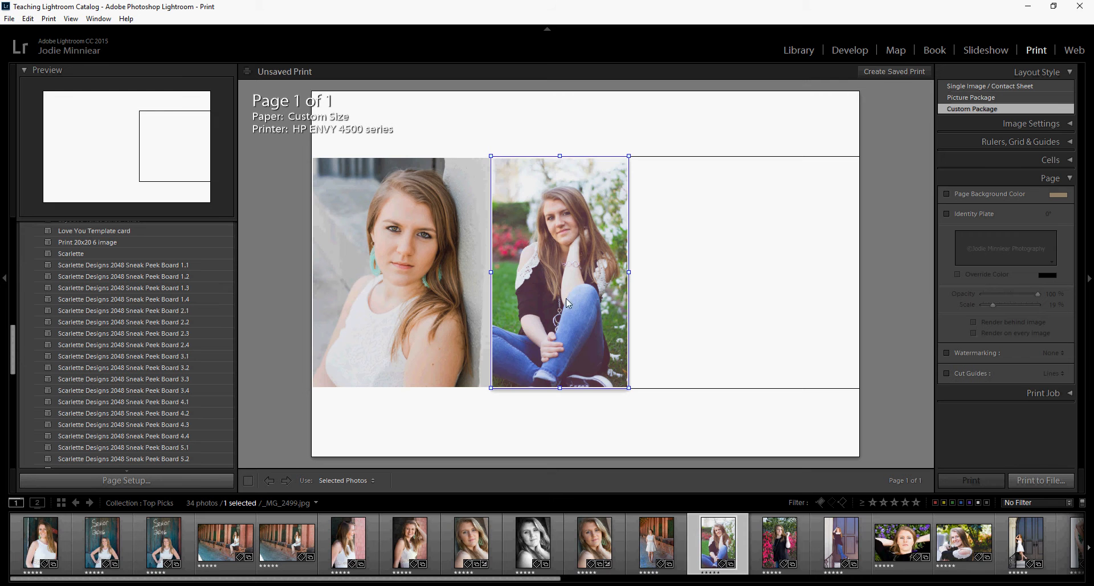
{"action": "scroll", "coordinate": [664, 540], "scroll_direction": "down", "scroll_amount": 5}
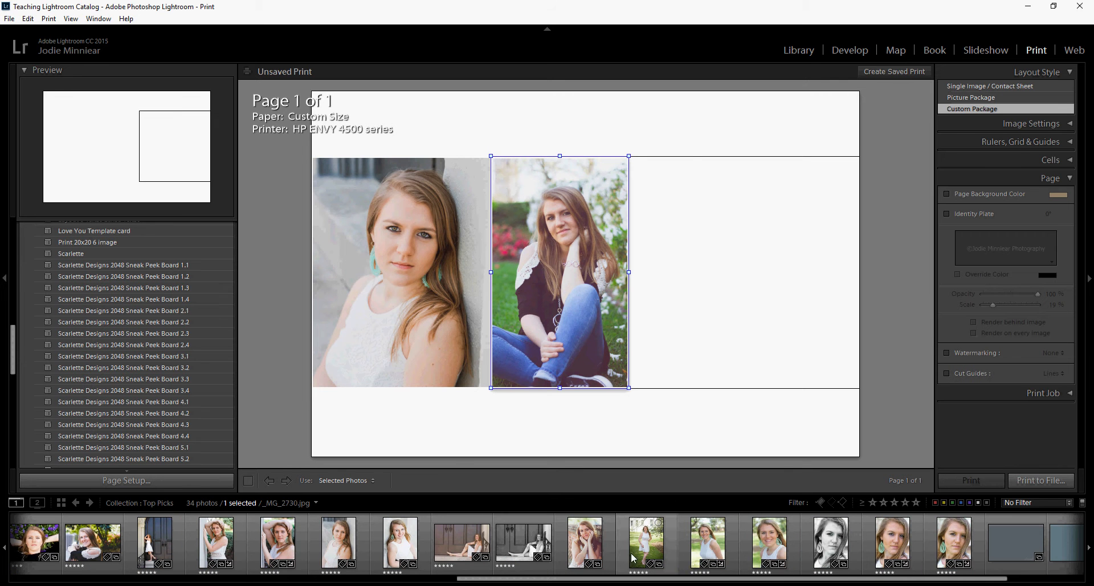
{"action": "left_click_drag", "start_coordinate": [587, 544], "coordinate": [745, 287]}
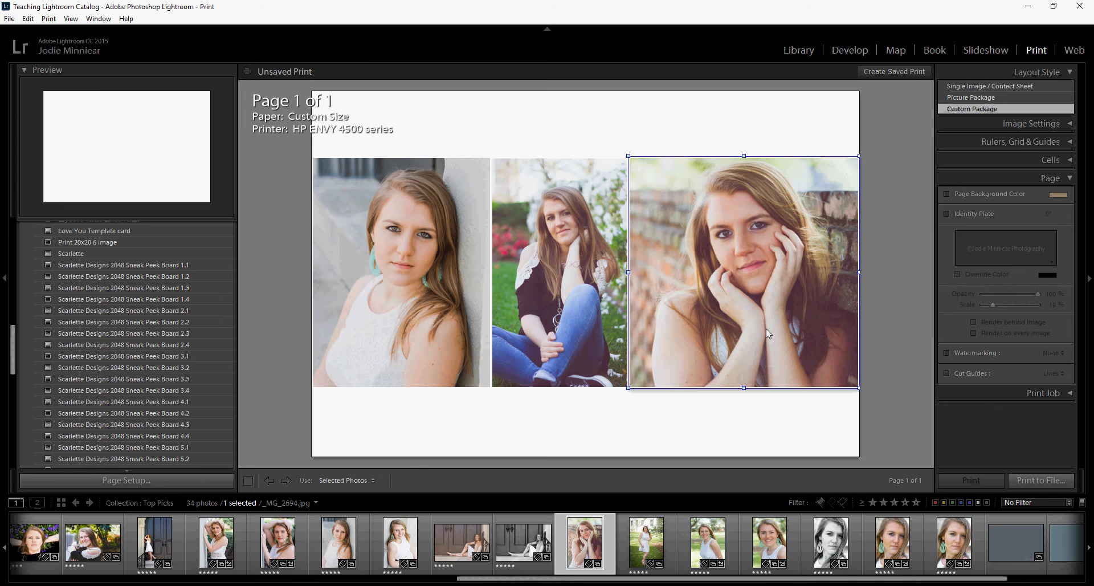
{"action": "left_click", "coordinate": [881, 400]}
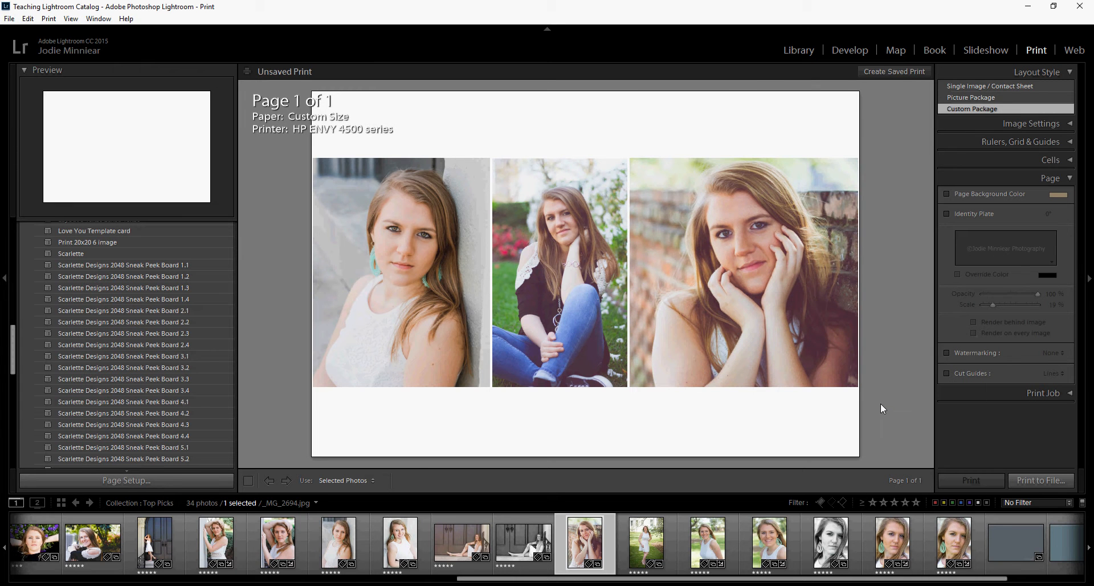
Place Sneak Peek Design 2 Princess Pearl Pink.jpg on the page as the collage background behind the three photos.
{"action": "scroll", "coordinate": [703, 536], "scroll_direction": "down", "scroll_amount": 3}
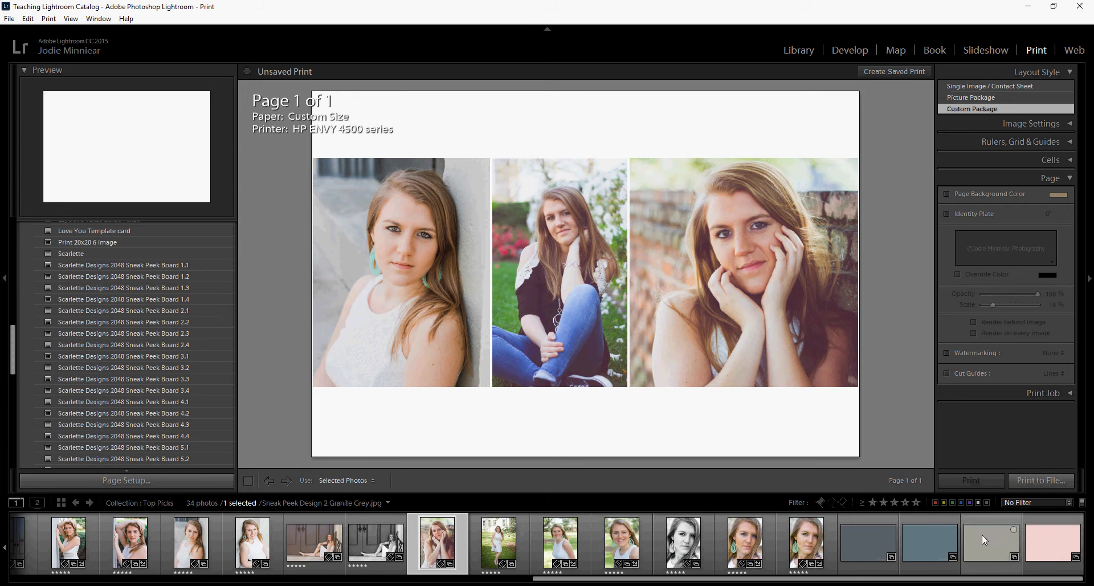
{"action": "left_click", "coordinate": [1045, 548]}
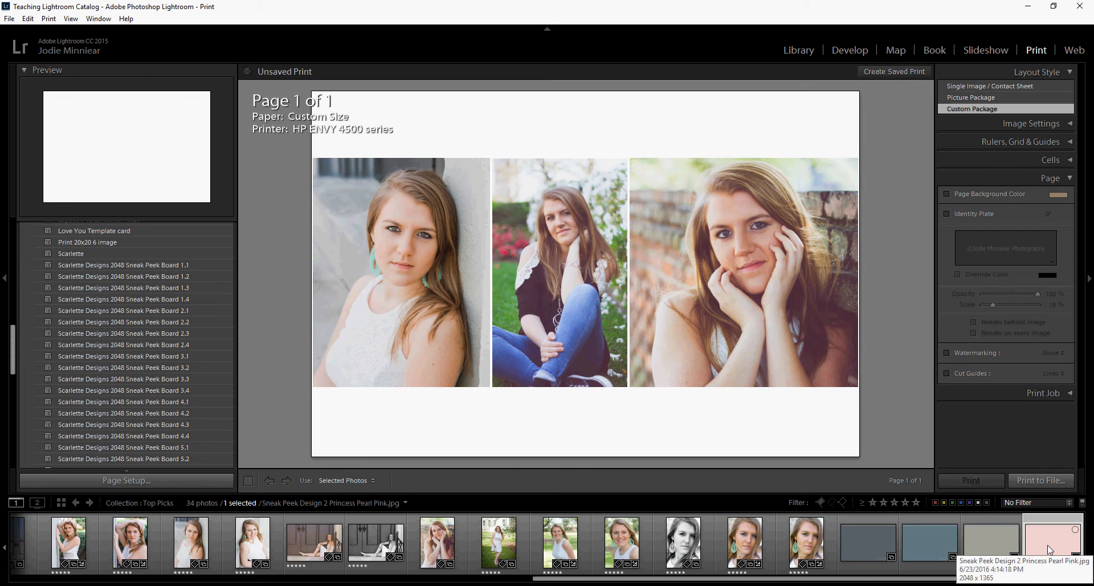
{"action": "left_click_drag", "start_coordinate": [1049, 549], "coordinate": [555, 427]}
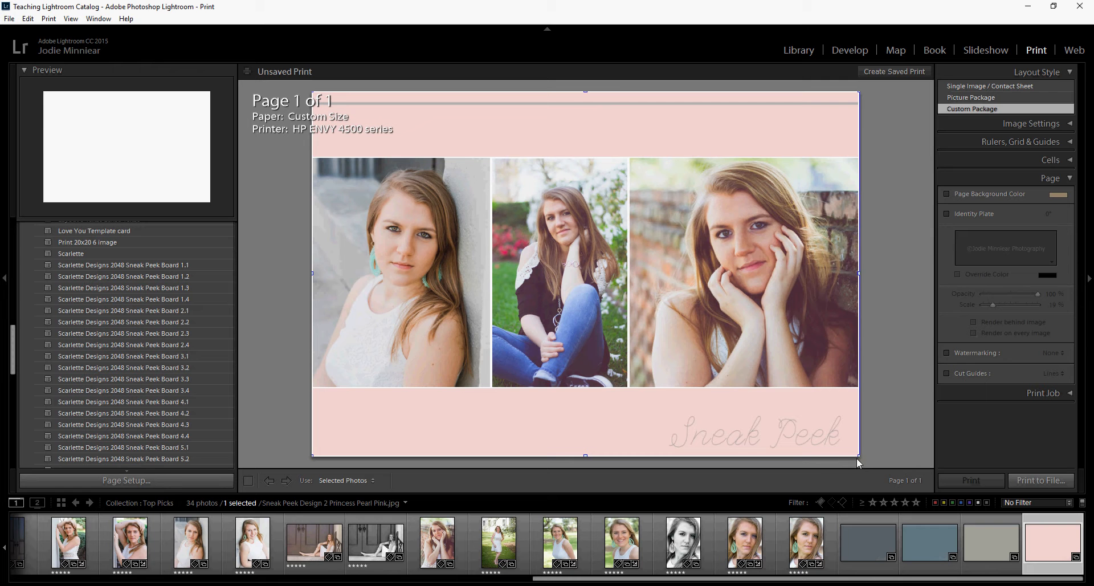
Shrink and move the pink background, and stretch it back out to cover the entire page.
{"action": "left_click_drag", "start_coordinate": [858, 455], "coordinate": [411, 158]}
{"action": "left_click_drag", "start_coordinate": [406, 120], "coordinate": [443, 137]}
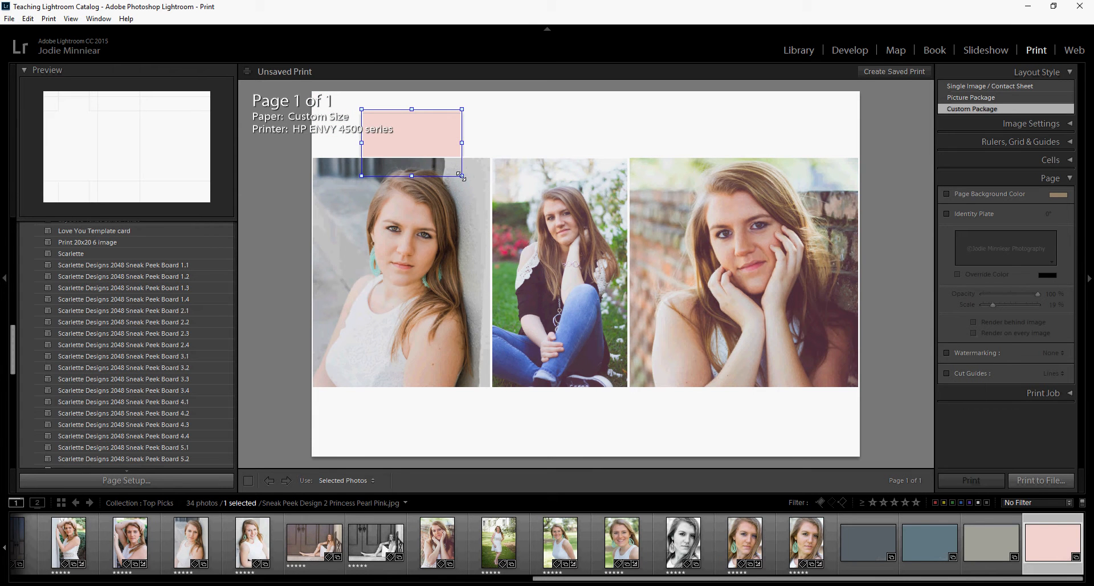
{"action": "left_click_drag", "start_coordinate": [461, 175], "coordinate": [757, 452]}
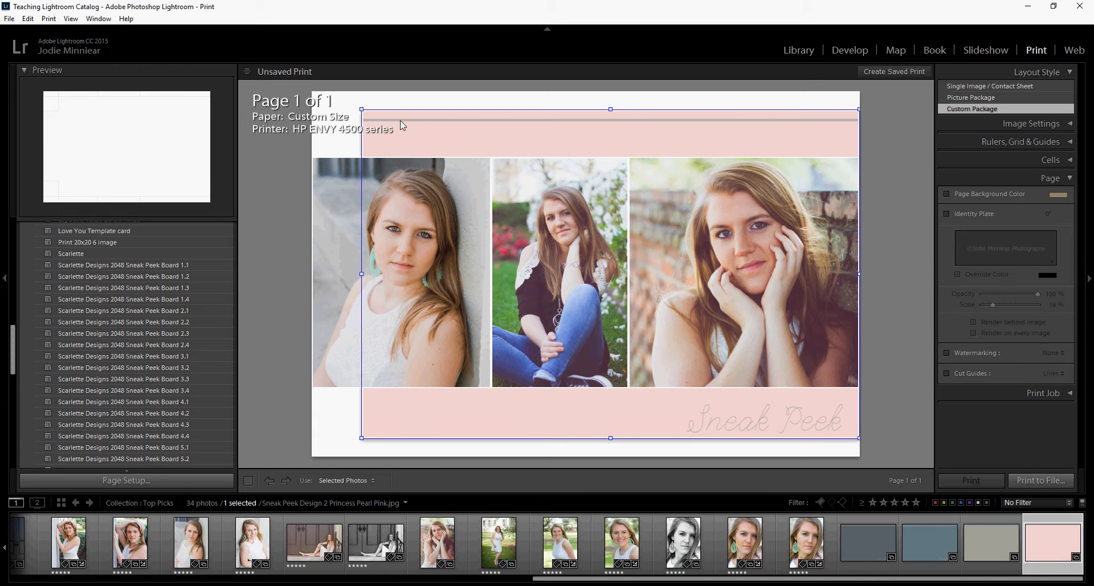
{"action": "left_click_drag", "start_coordinate": [363, 109], "coordinate": [398, 175]}
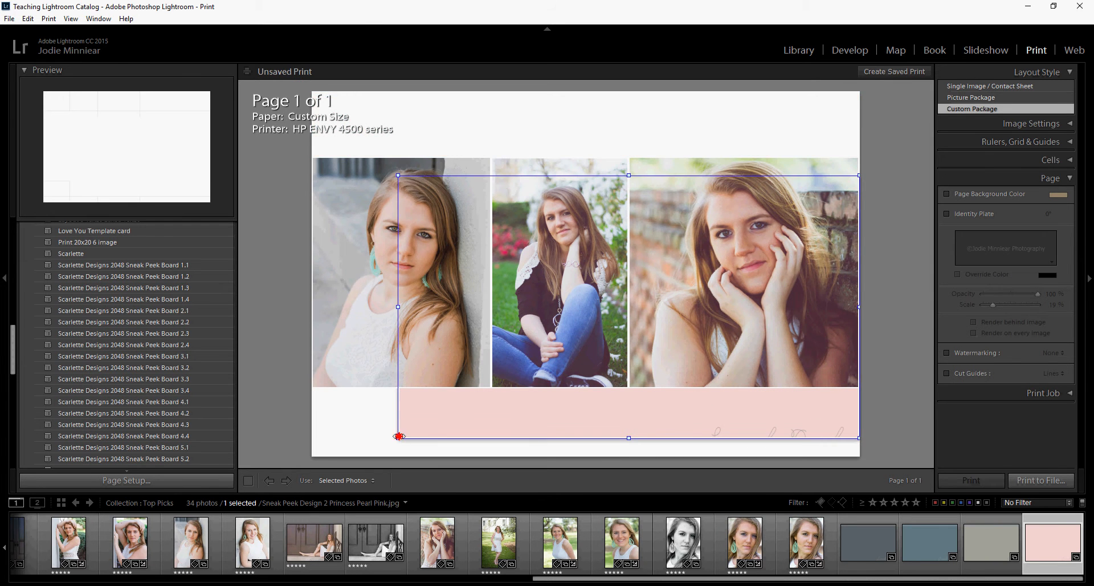
{"action": "left_click_drag", "start_coordinate": [398, 437], "coordinate": [239, 471]}
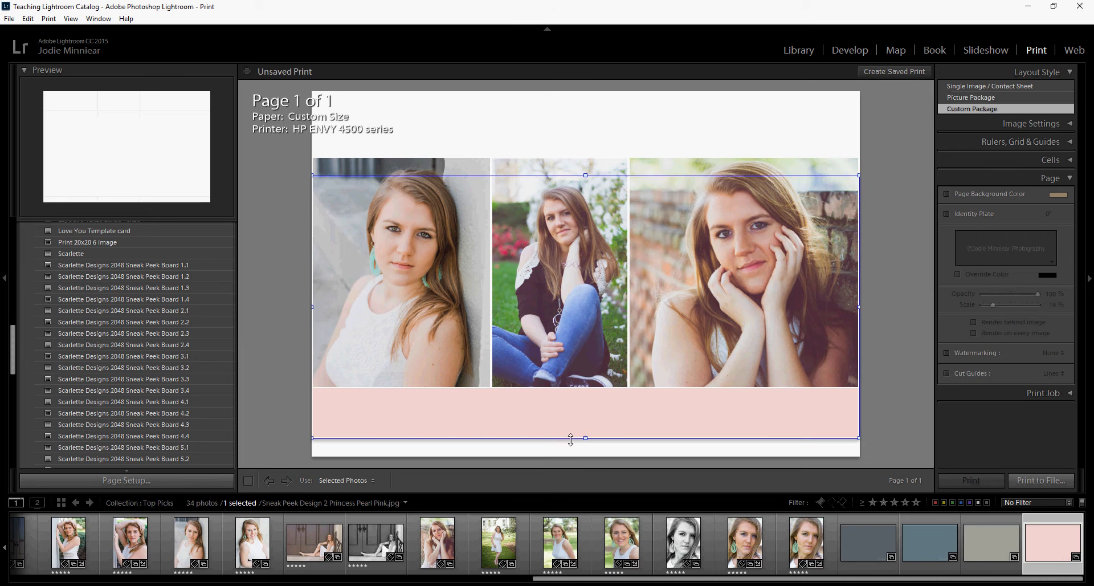
{"action": "left_click_drag", "start_coordinate": [585, 439], "coordinate": [582, 476]}
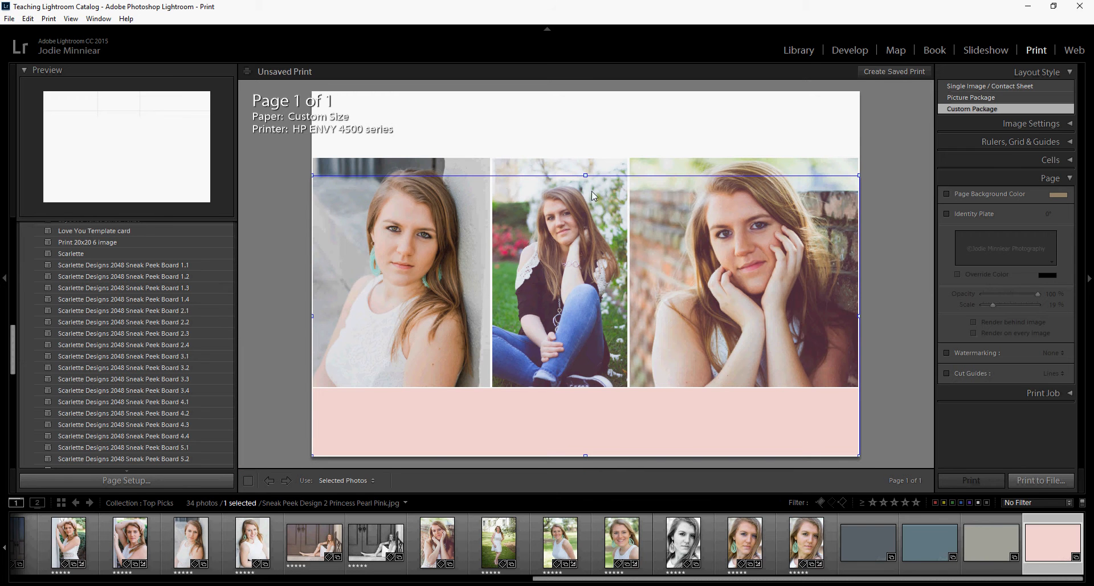
{"action": "left_click_drag", "start_coordinate": [585, 175], "coordinate": [610, 46]}
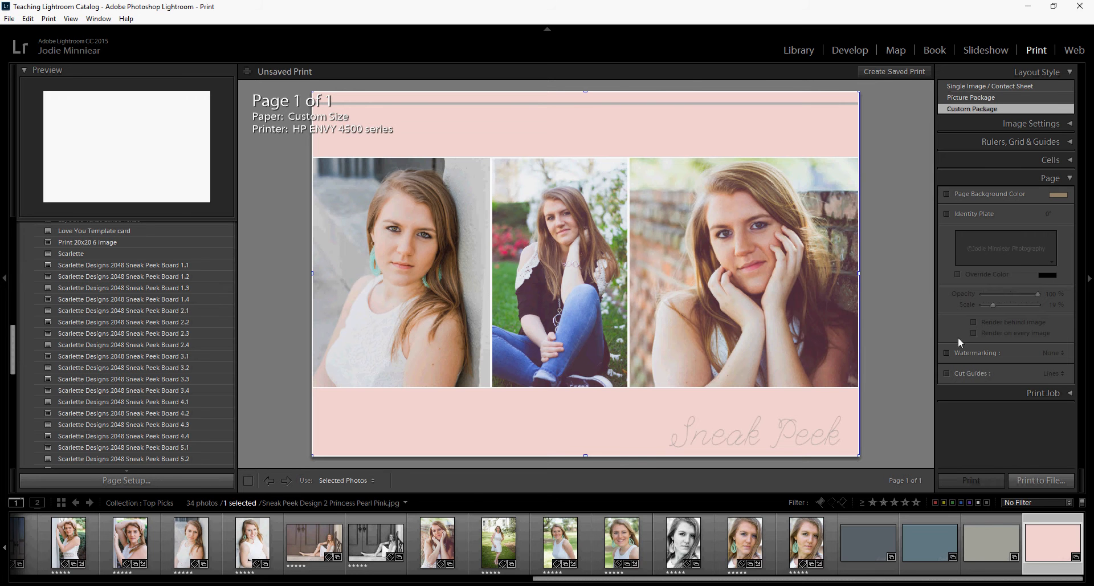
Try the identity plate at 32% scale in the page's lower left corner, and turn it off again.
{"action": "left_click", "coordinate": [946, 214]}
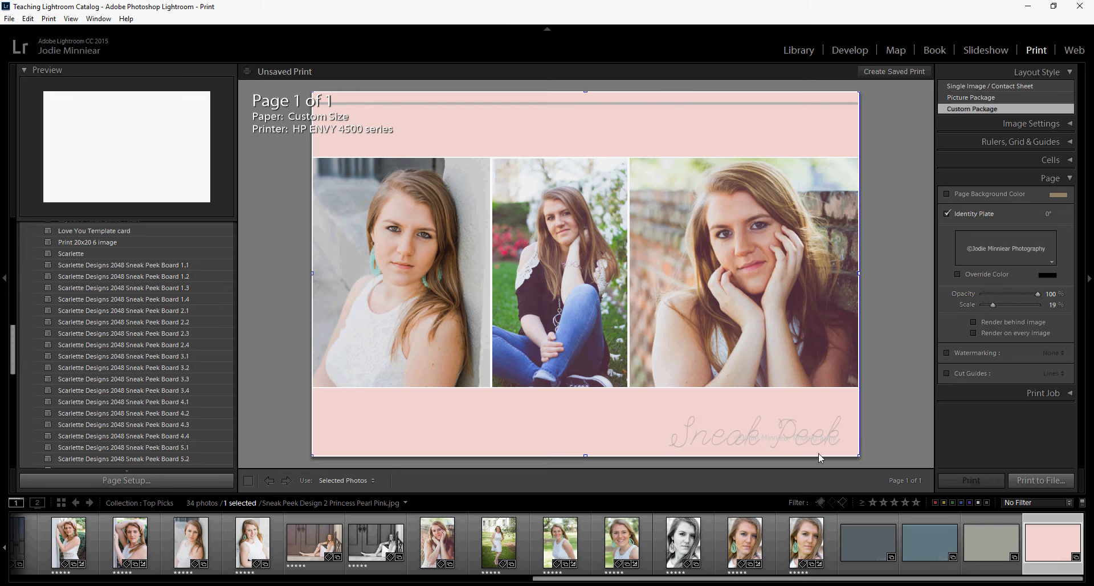
{"action": "left_click_drag", "start_coordinate": [771, 438], "coordinate": [420, 442]}
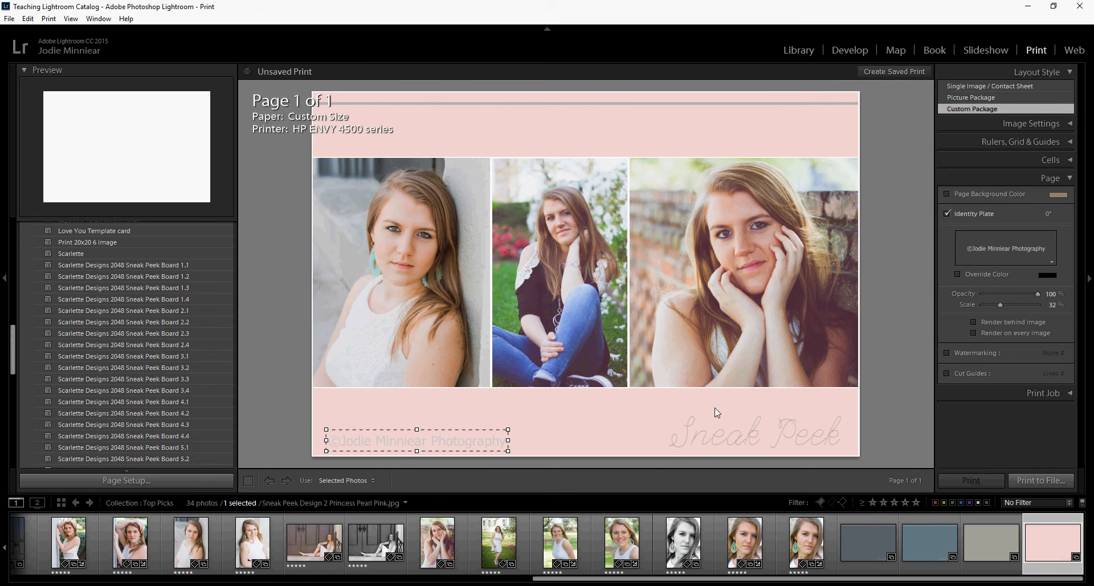
{"action": "left_click", "coordinate": [947, 212]}
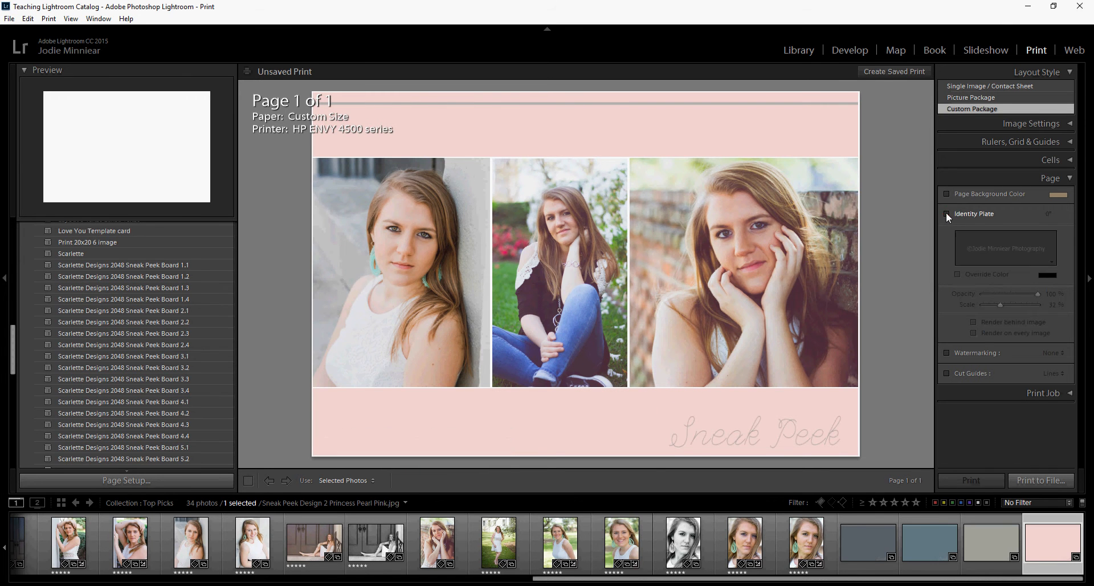
Turn on watermarking with the plain 2016 watermark bearing the photographer's name.
{"action": "left_click", "coordinate": [947, 352]}
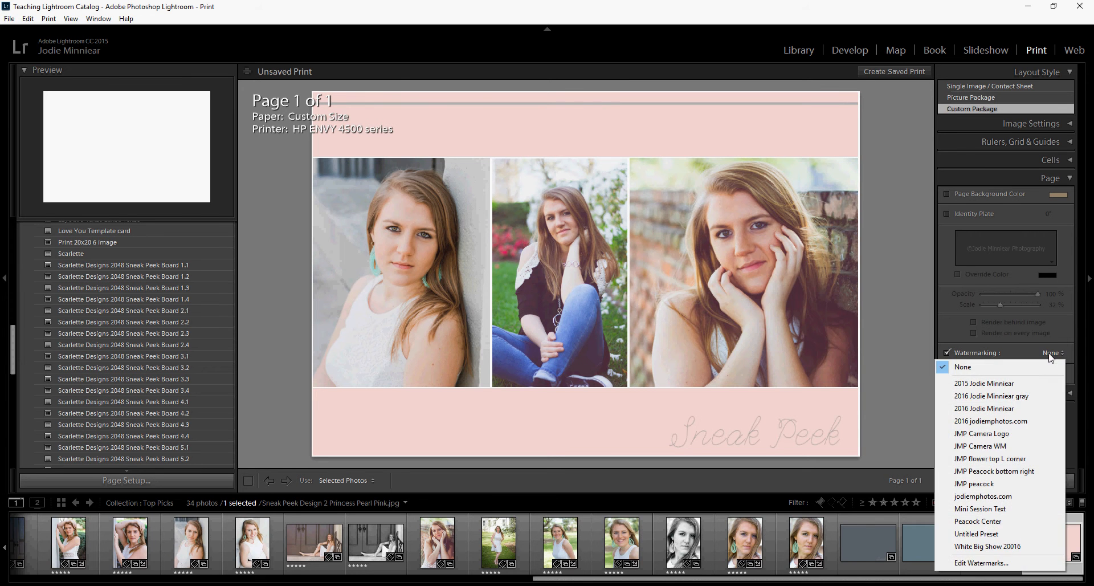
{"action": "left_click", "coordinate": [1012, 409]}
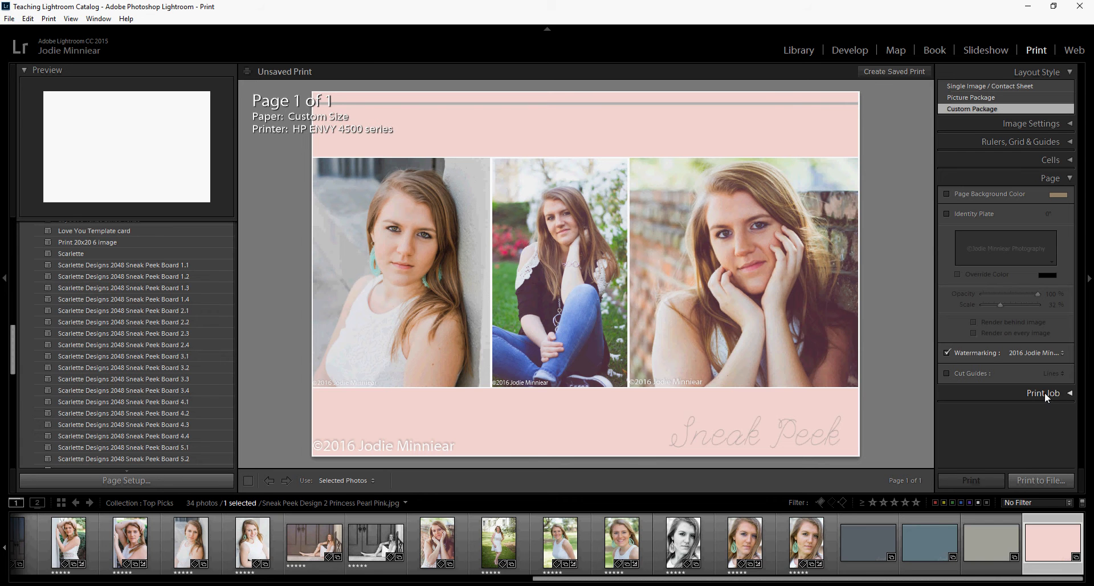
Set the print job's sharpening to Standard and its media type to Glossy.
{"action": "left_click", "coordinate": [1067, 393]}
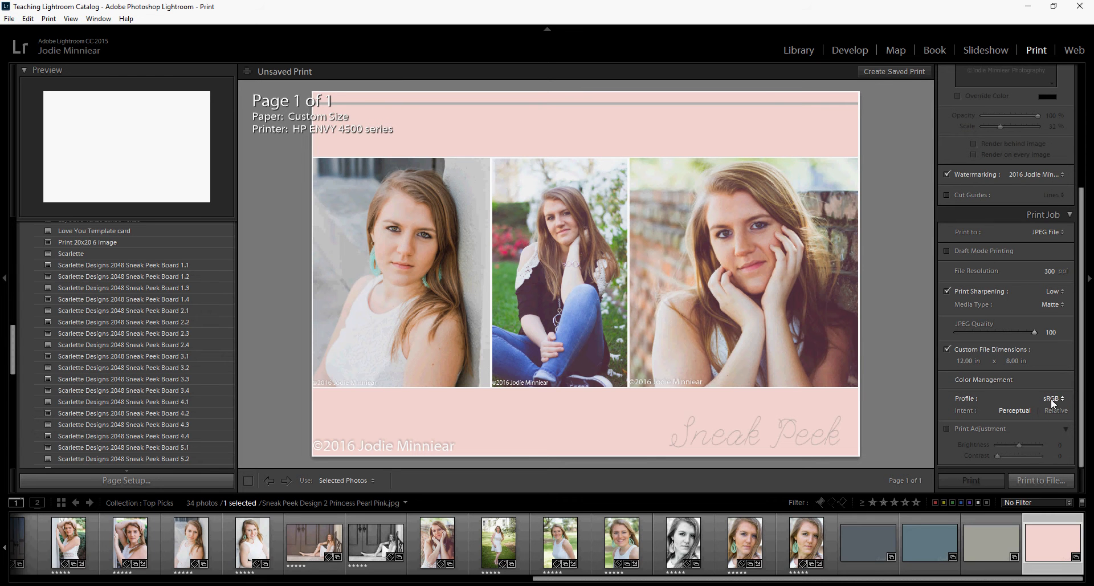
{"action": "left_click", "coordinate": [1037, 333]}
{"action": "left_click", "coordinate": [1055, 292]}
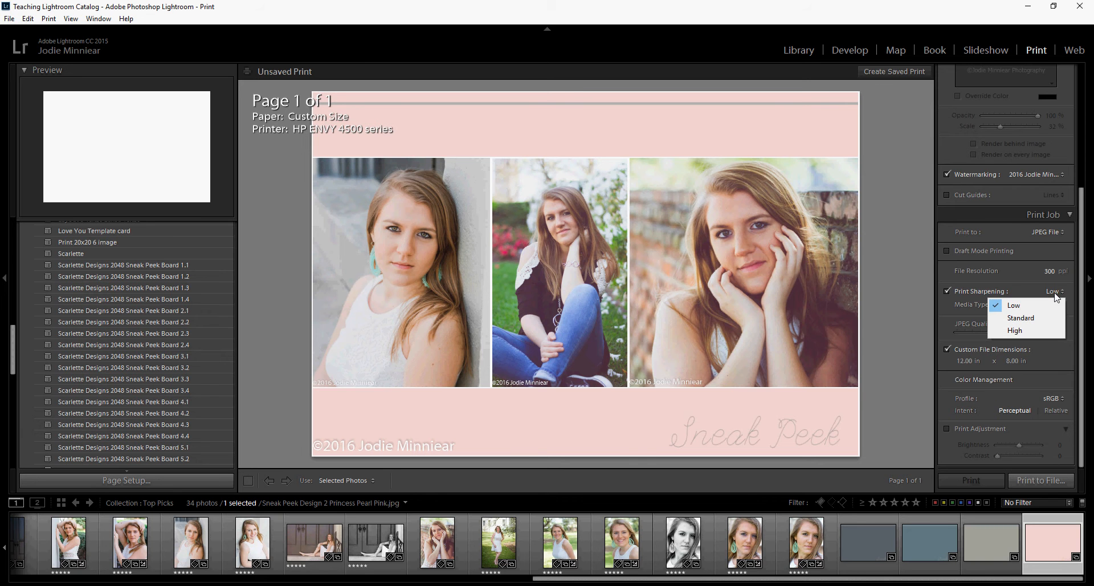
{"action": "left_click", "coordinate": [1045, 318]}
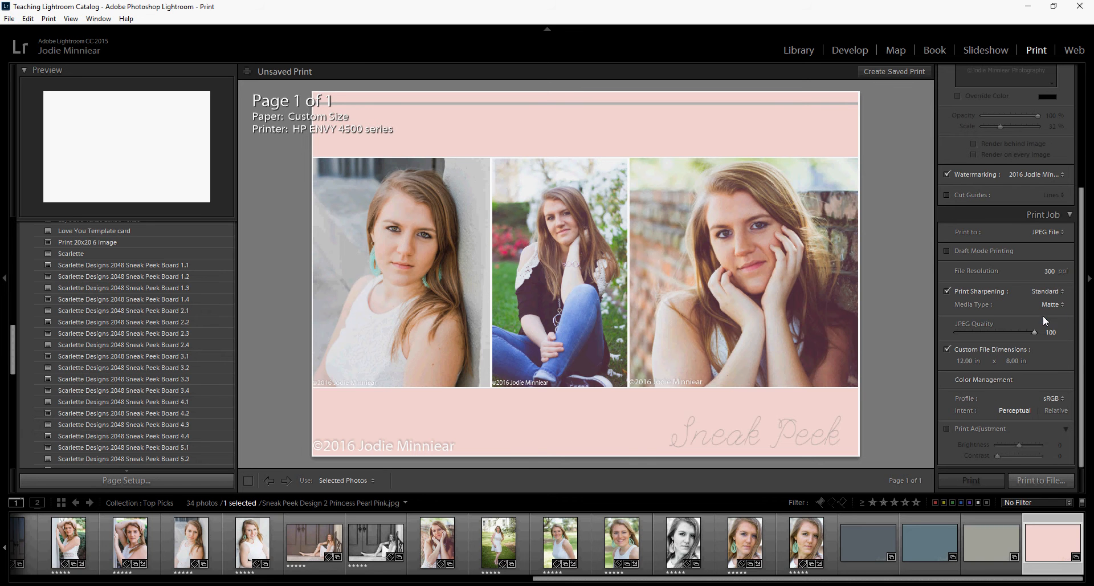
{"action": "left_click", "coordinate": [1054, 305]}
{"action": "left_click", "coordinate": [1049, 331]}
Export the collage as a JPEG file in the Pictures folder, using the client's first name as file name.
{"action": "left_click", "coordinate": [1035, 480]}
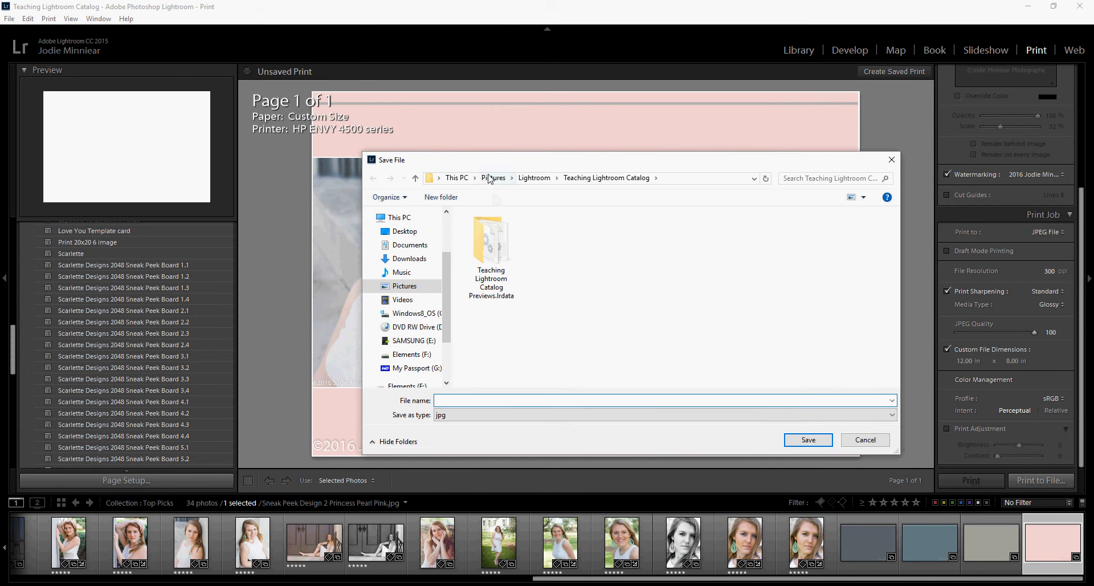
{"action": "left_click", "coordinate": [457, 177]}
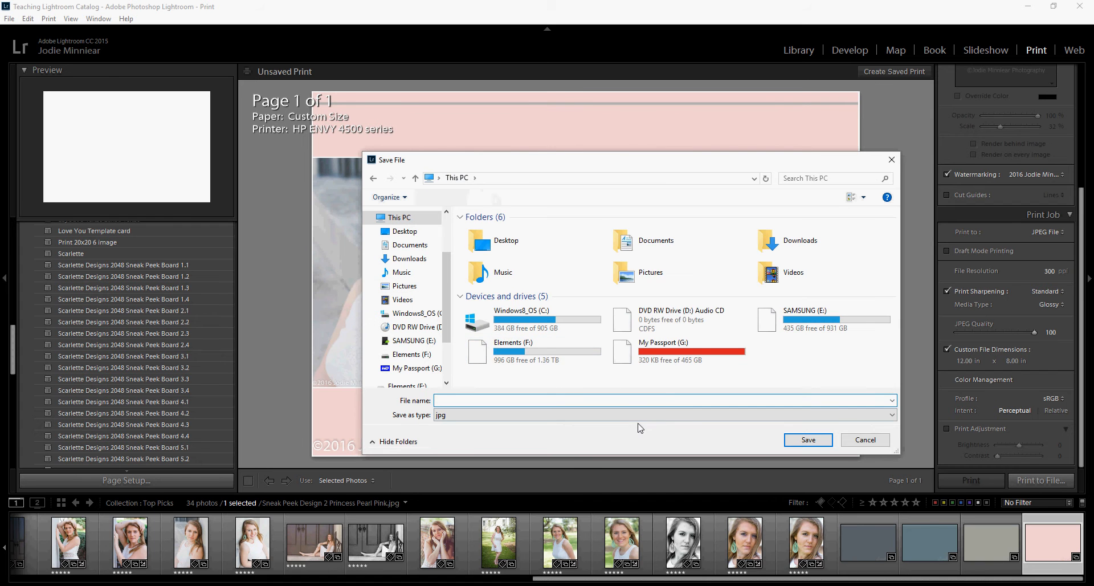
{"action": "double_click", "coordinate": [651, 273]}
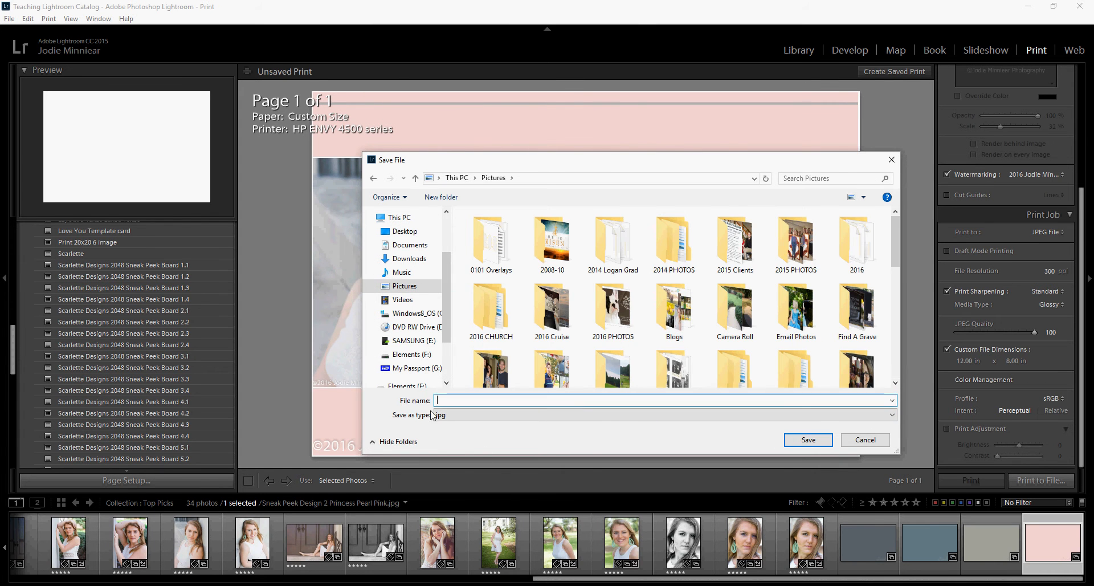
{"action": "type", "text": "jes"}
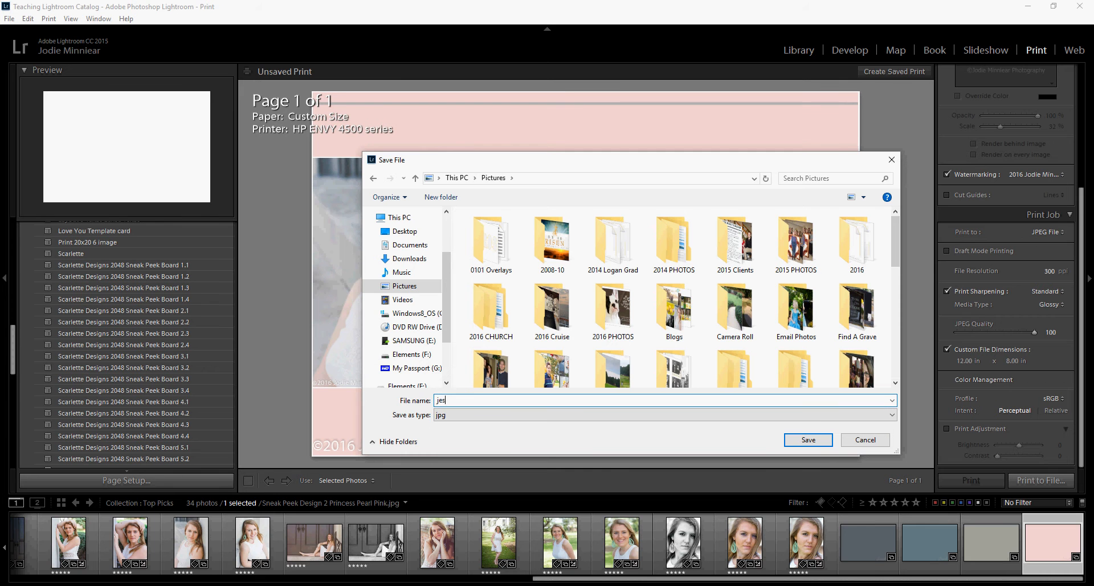
{"action": "type", "text": "si"}
{"action": "key", "text": "BackSpace"}
{"action": "key", "text": "BackSpace"}
{"action": "key", "text": "BackSpace"}
{"action": "key", "text": "BackSpace"}
{"action": "key", "text": "BackSpace"}
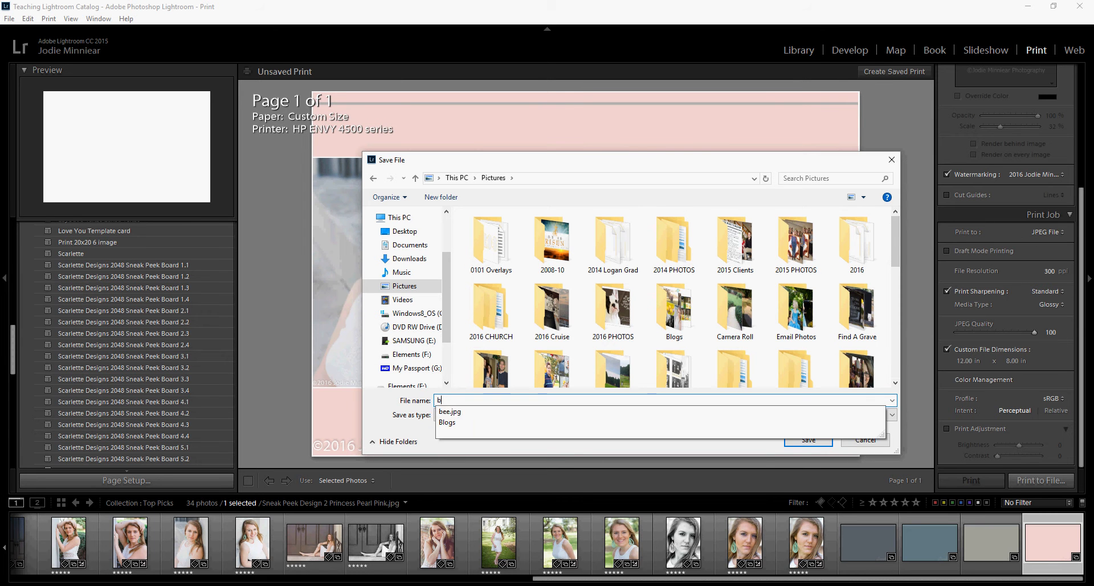
{"action": "type", "text": "brianna"}
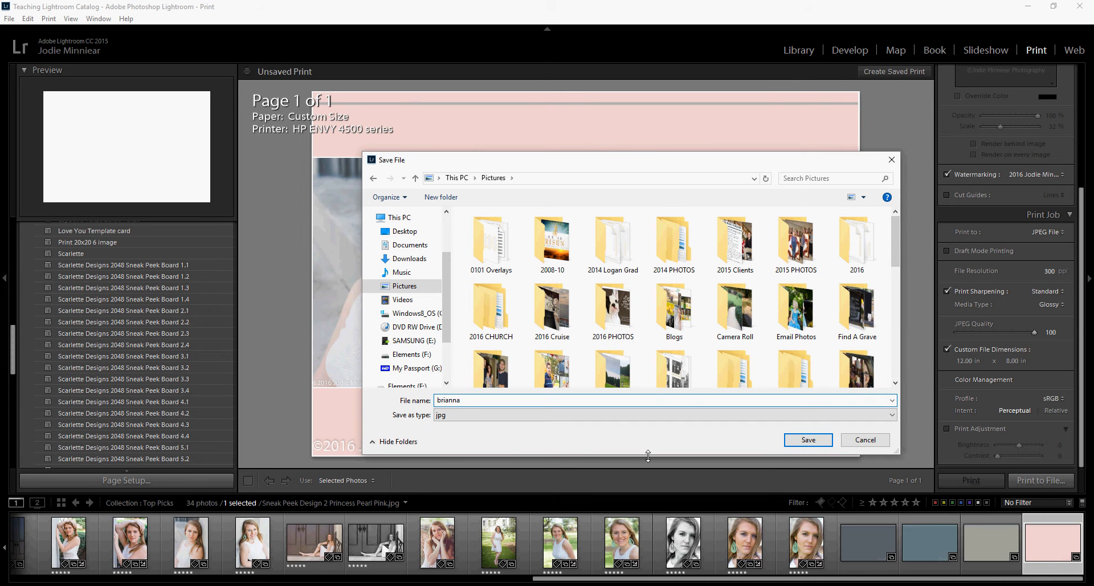
{"action": "left_click", "coordinate": [804, 440]}
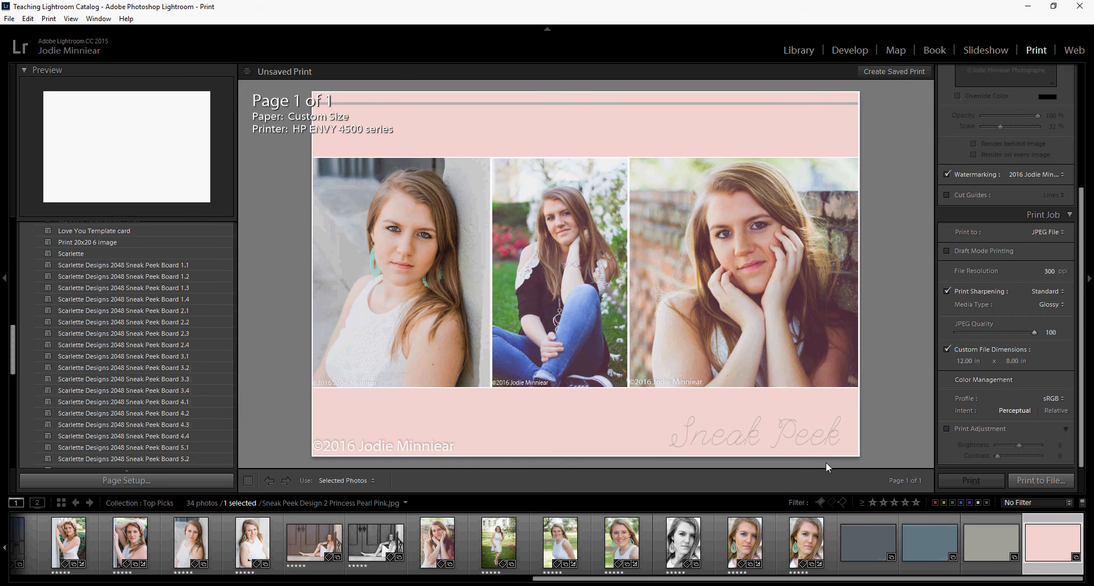
Delete the pink Sneak Peek background from the page, leaving the three photos in place.
{"action": "scroll", "coordinate": [993, 326], "scroll_direction": "up", "scroll_amount": 5}
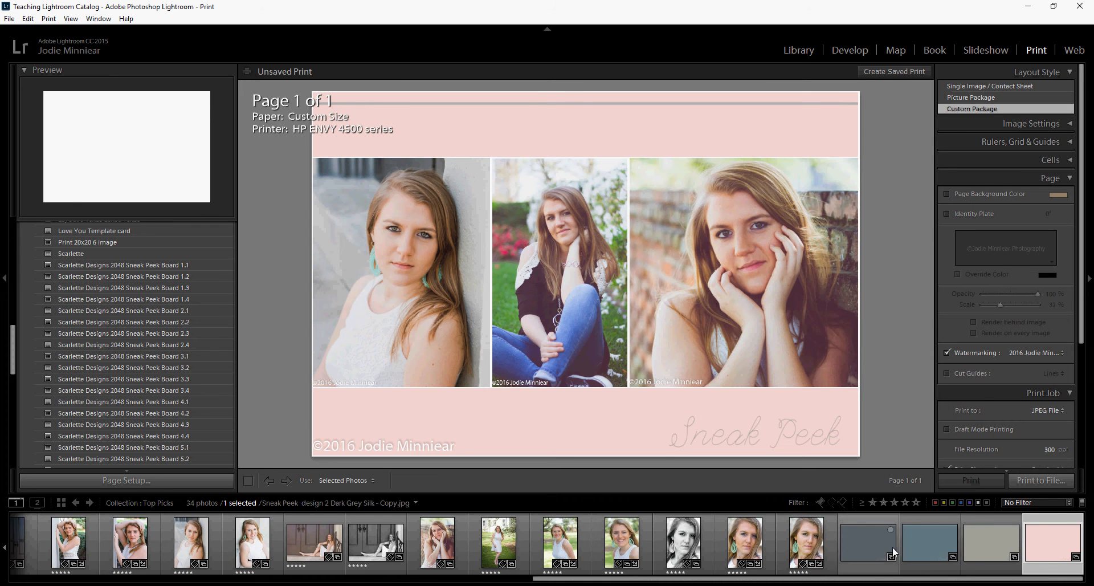
{"action": "left_click", "coordinate": [633, 437]}
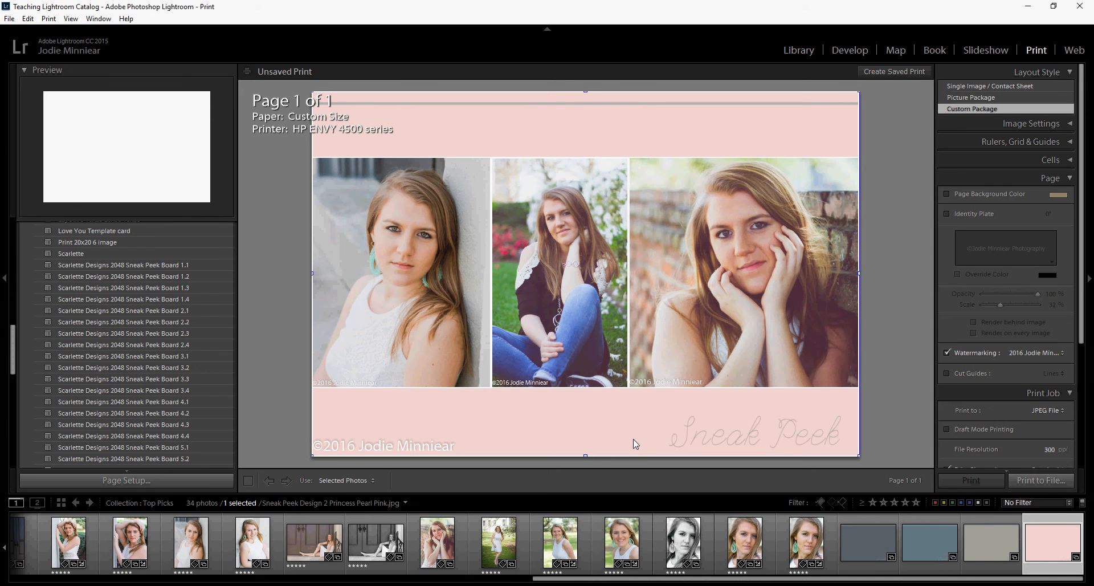
{"action": "key", "text": "Delete"}
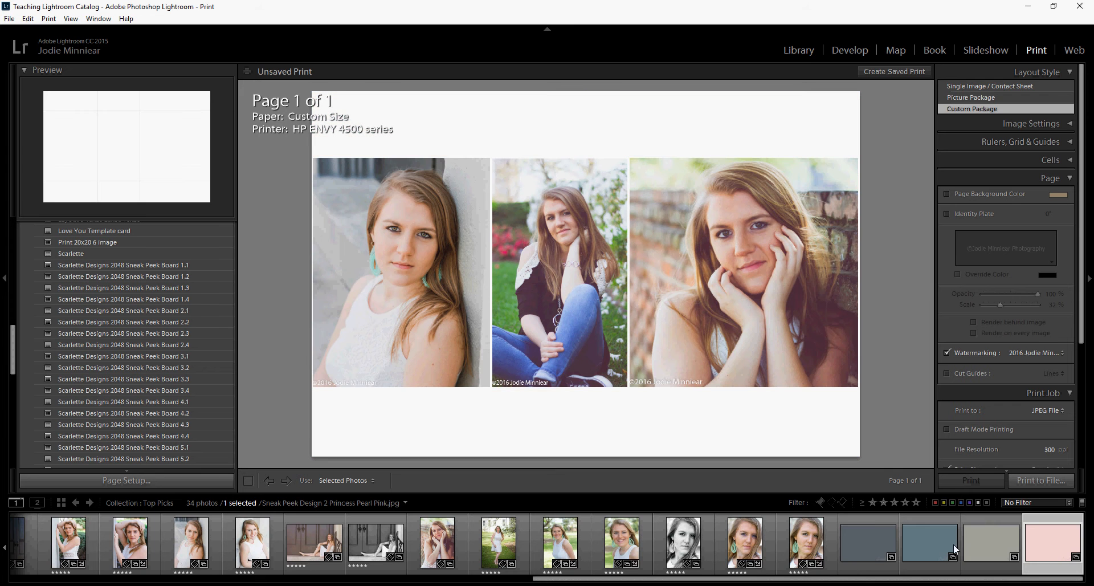
Remove all four Sneak Peek design 2 background images, Dark Grey Silk through Princess Pearl Pink, from the Top Picks collection.
{"action": "left_click", "coordinate": [865, 564]}
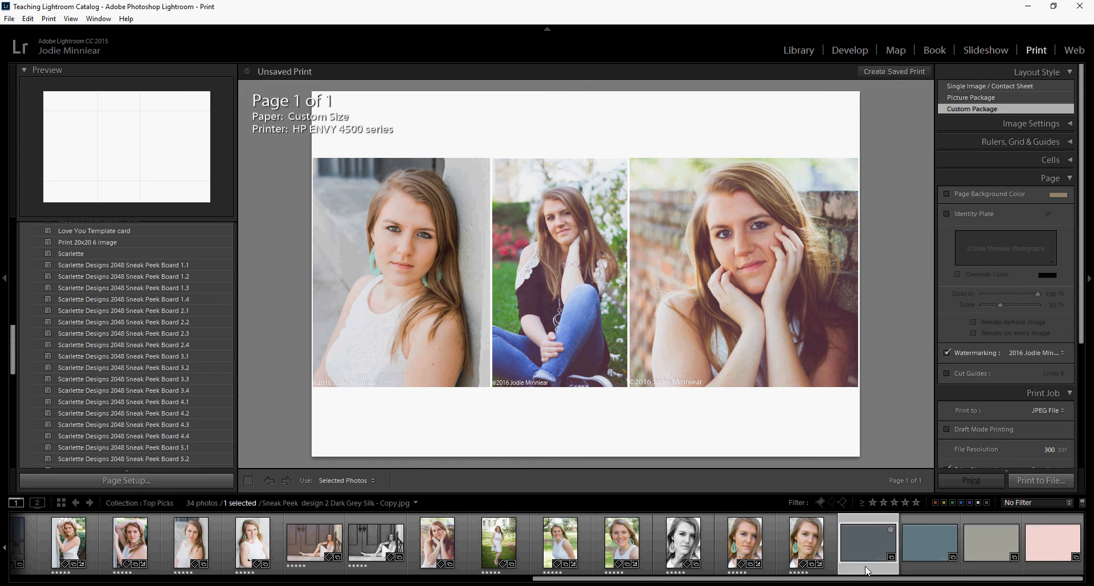
{"action": "left_click", "coordinate": [1054, 571], "text": "shift"}
{"action": "right_click", "coordinate": [1055, 572]}
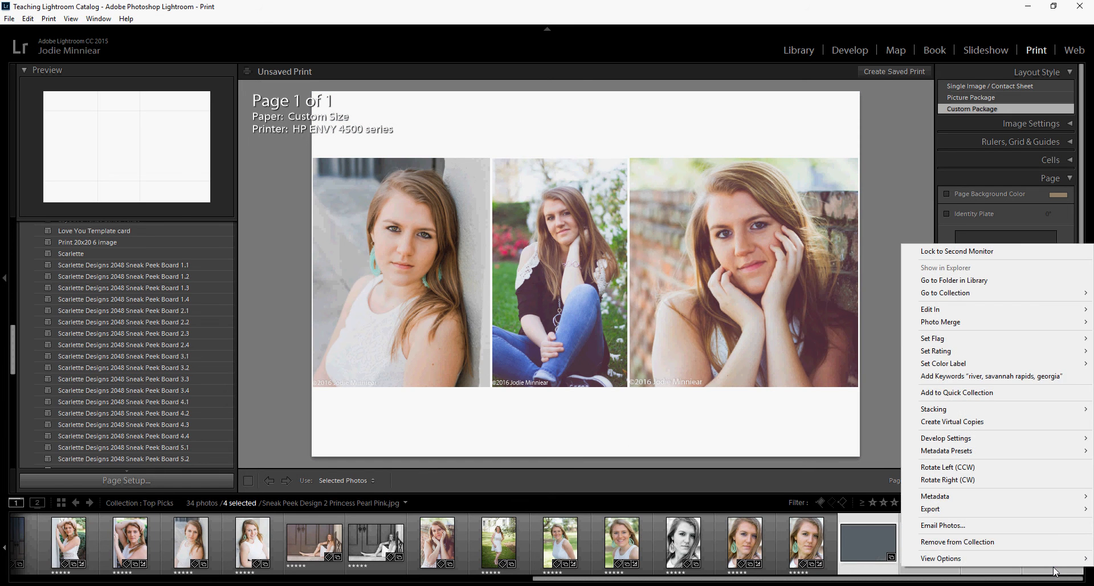
{"action": "left_click", "coordinate": [1008, 544]}
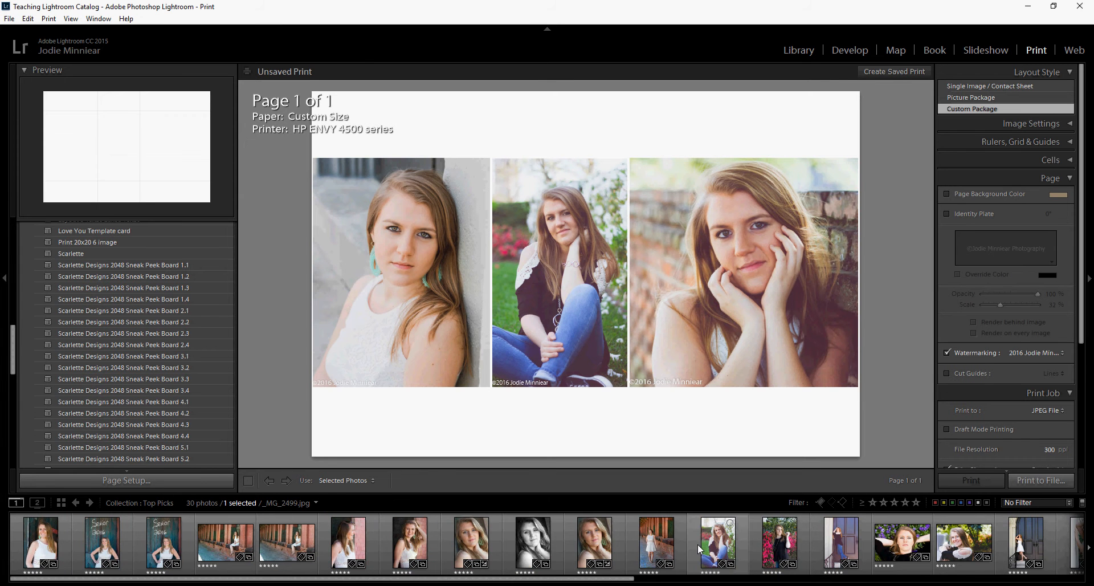
Show the photos of the Edits subfolder in the 2016-03-29 folder in the Library module.
{"action": "left_click", "coordinate": [800, 50]}
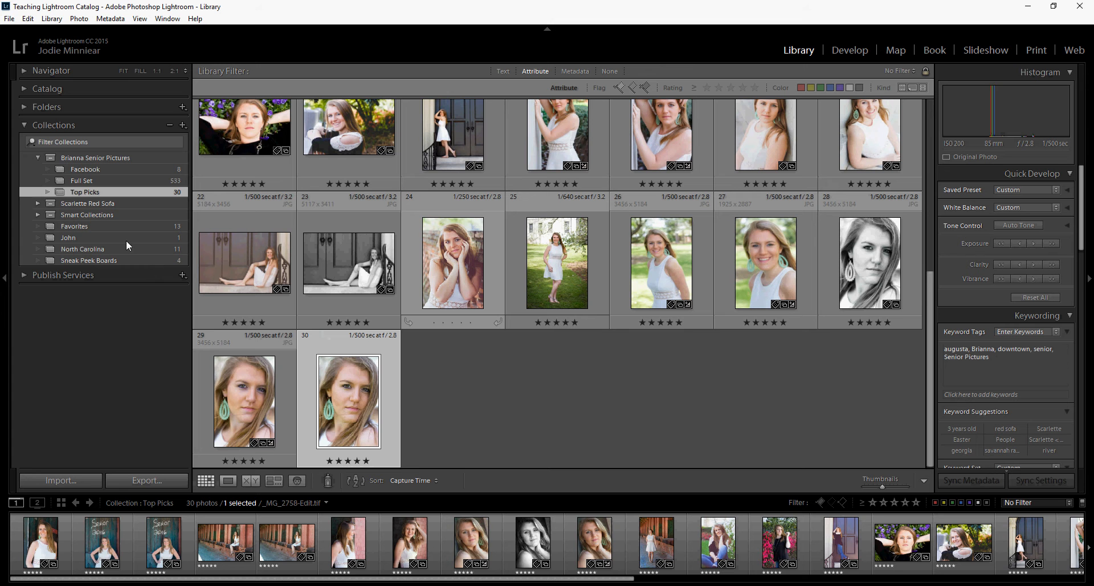
{"action": "left_click", "coordinate": [25, 126]}
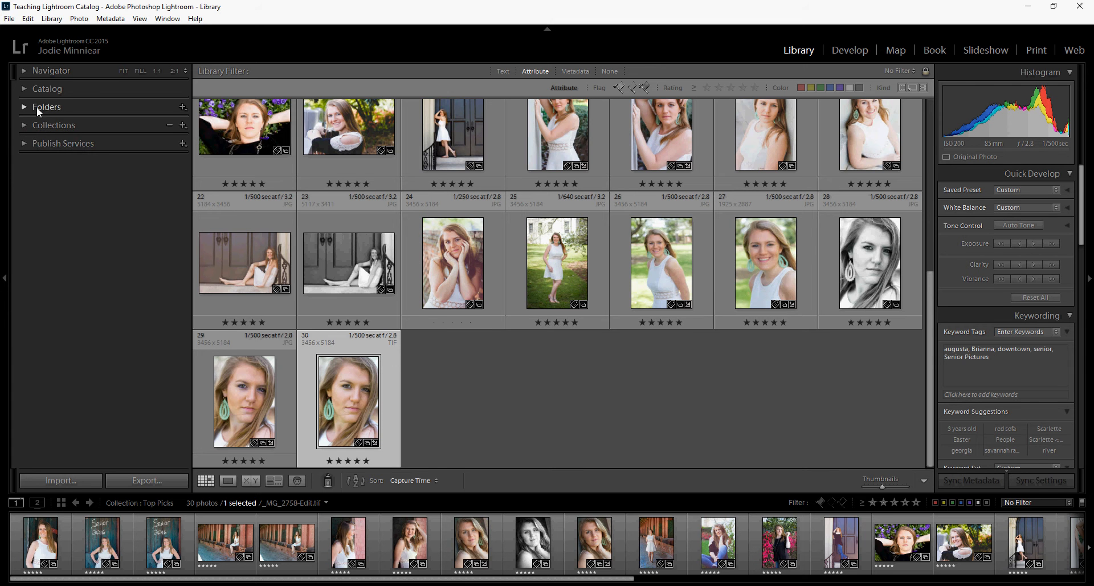
{"action": "left_click", "coordinate": [24, 106]}
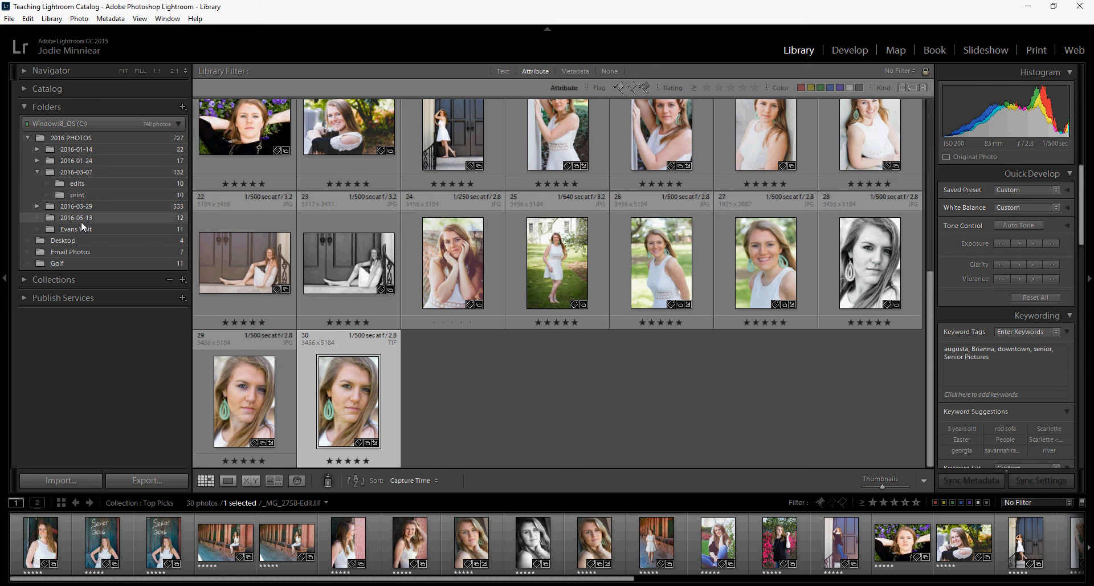
{"action": "left_click", "coordinate": [88, 206]}
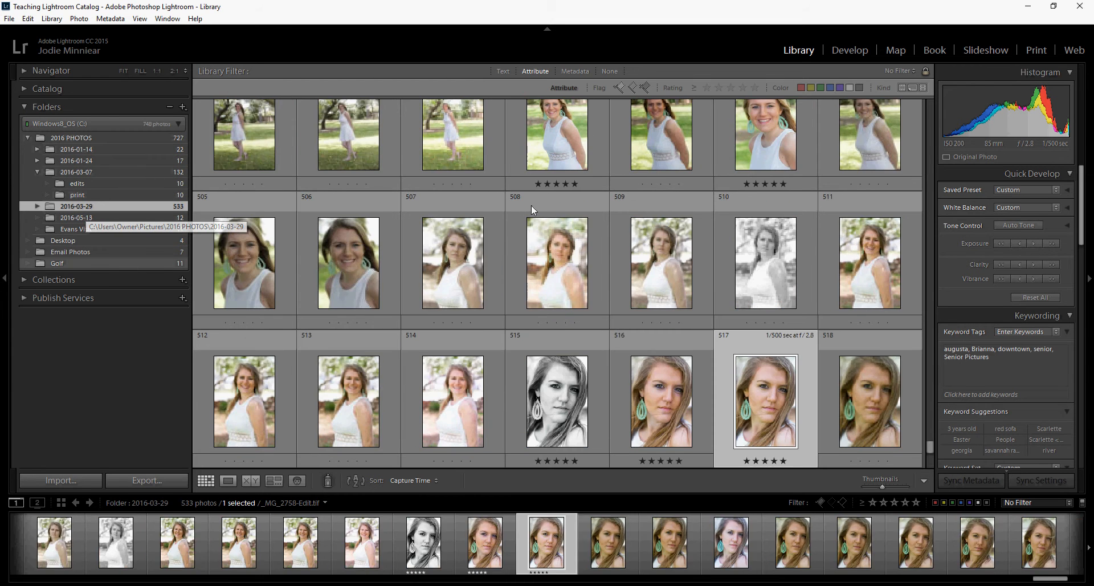
{"action": "left_click", "coordinate": [37, 205]}
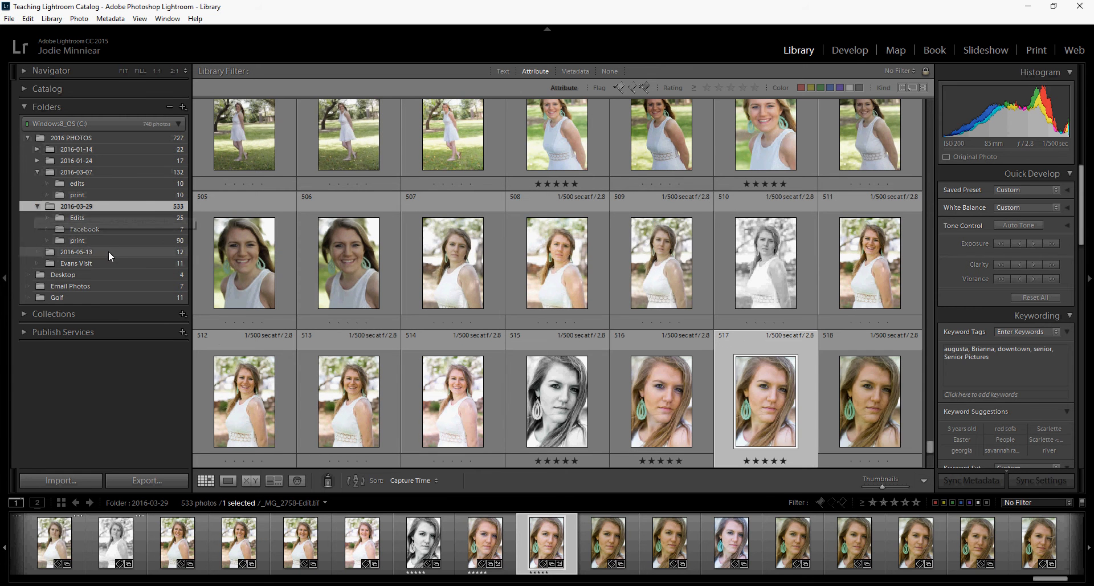
{"action": "left_click", "coordinate": [88, 220]}
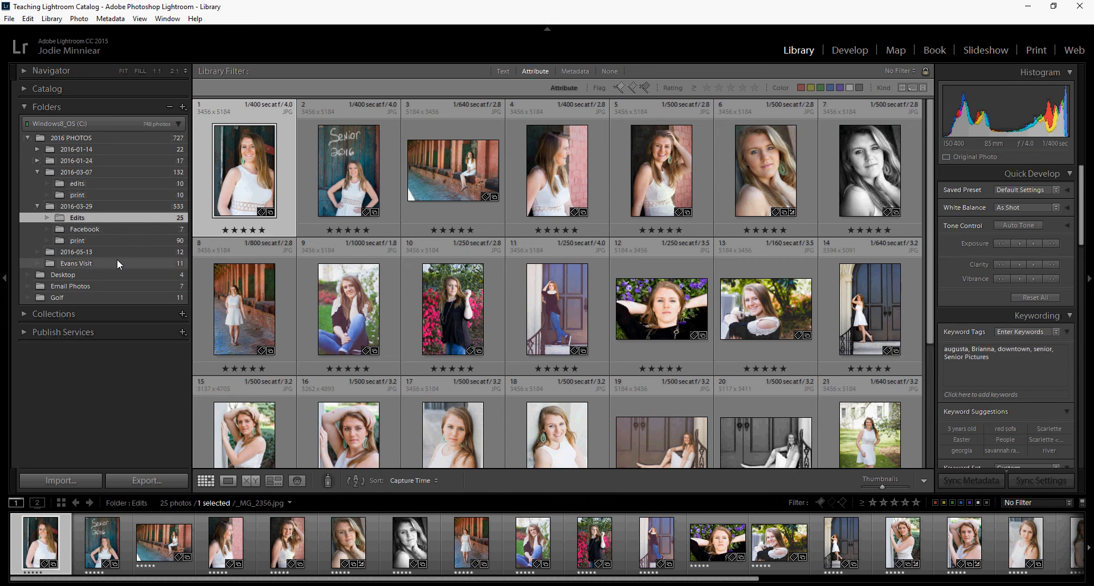
Apply the Scarlette Designs 2048 Sneak Peek Board 2.3 print template and place the brick-wall and white-fence landscape photos in the two right-hand cells.
{"action": "left_click", "coordinate": [1034, 52]}
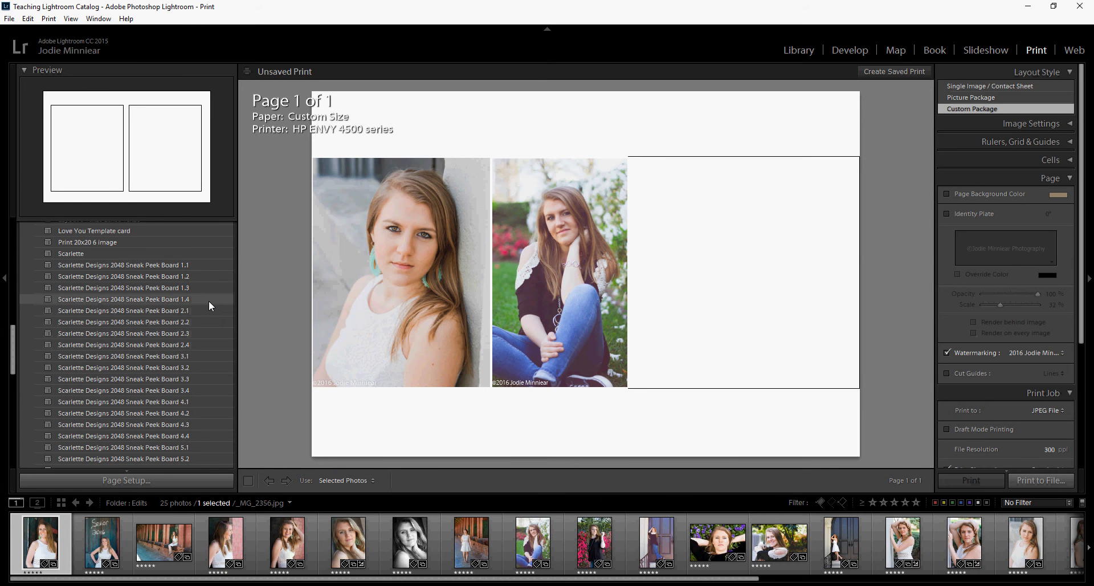
{"action": "left_click", "coordinate": [195, 333]}
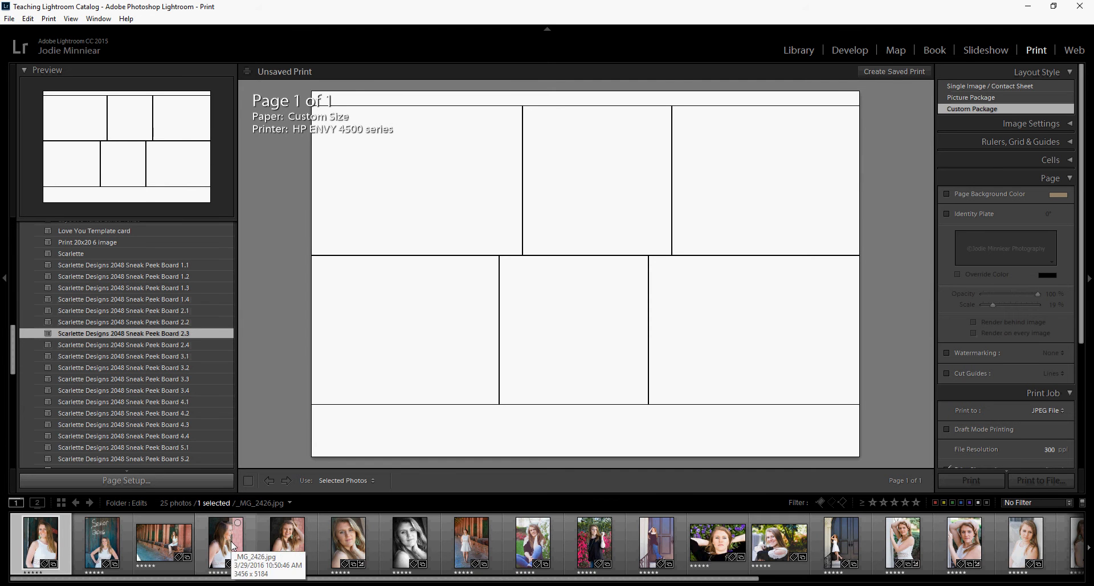
{"action": "left_click_drag", "start_coordinate": [162, 552], "coordinate": [756, 205]}
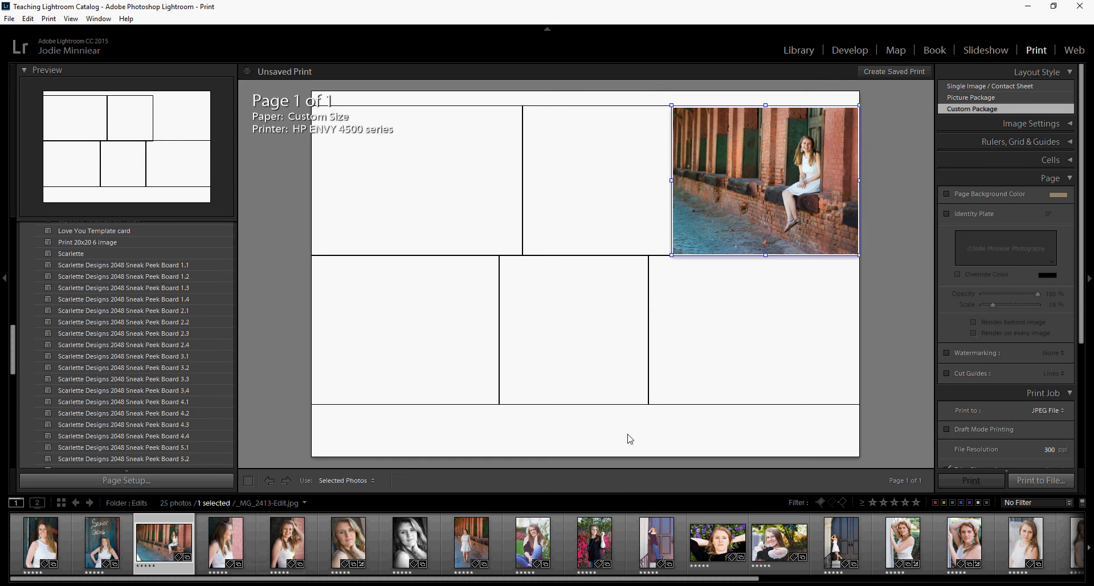
{"action": "left_click_drag", "start_coordinate": [764, 547], "coordinate": [746, 346]}
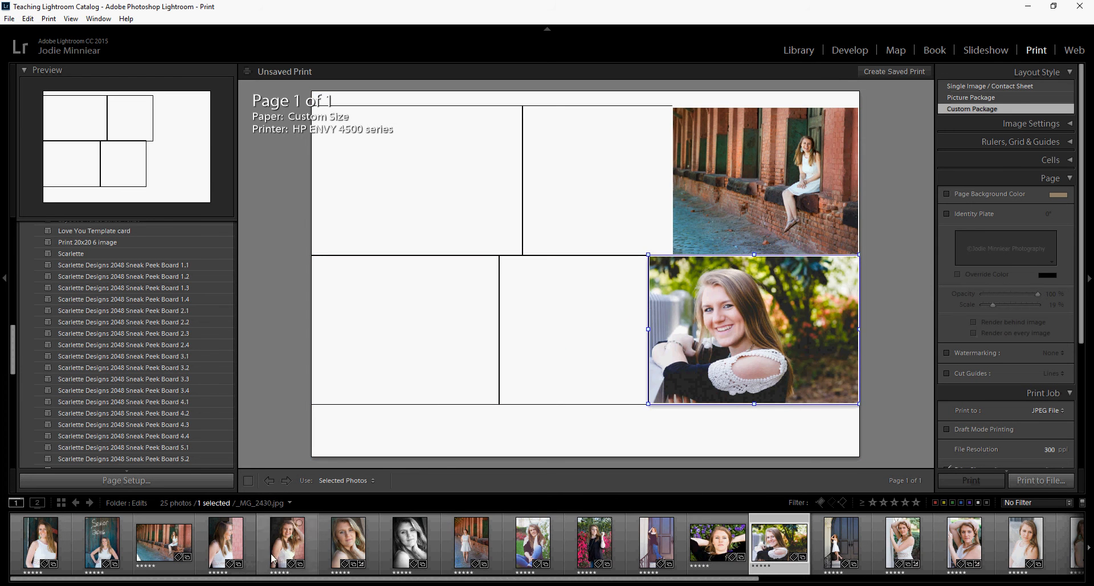
Place the grey-wall portrait in the upper middle cell and the black-and-white doorway photo in the lower left cell.
{"action": "scroll", "coordinate": [272, 558], "scroll_direction": "down", "scroll_amount": 4}
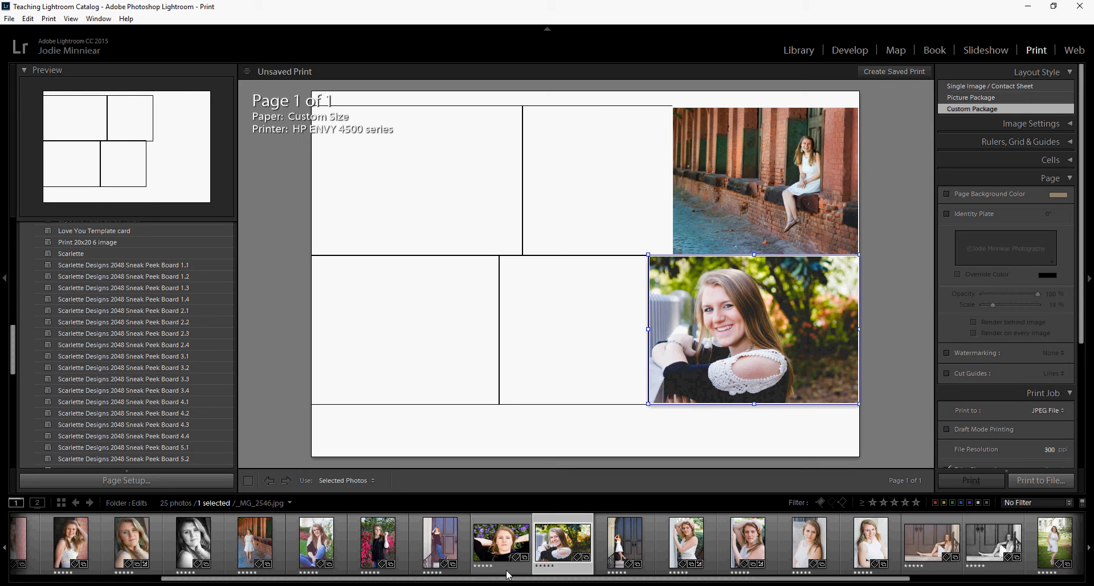
{"action": "scroll", "coordinate": [696, 547], "scroll_direction": "down", "scroll_amount": 2}
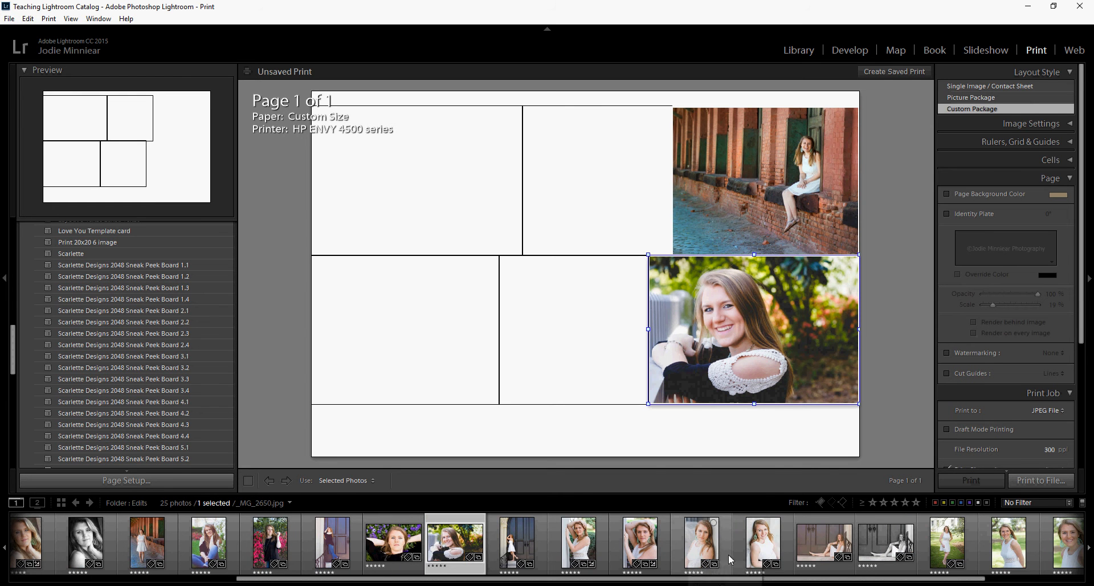
{"action": "left_click_drag", "start_coordinate": [712, 556], "coordinate": [595, 230]}
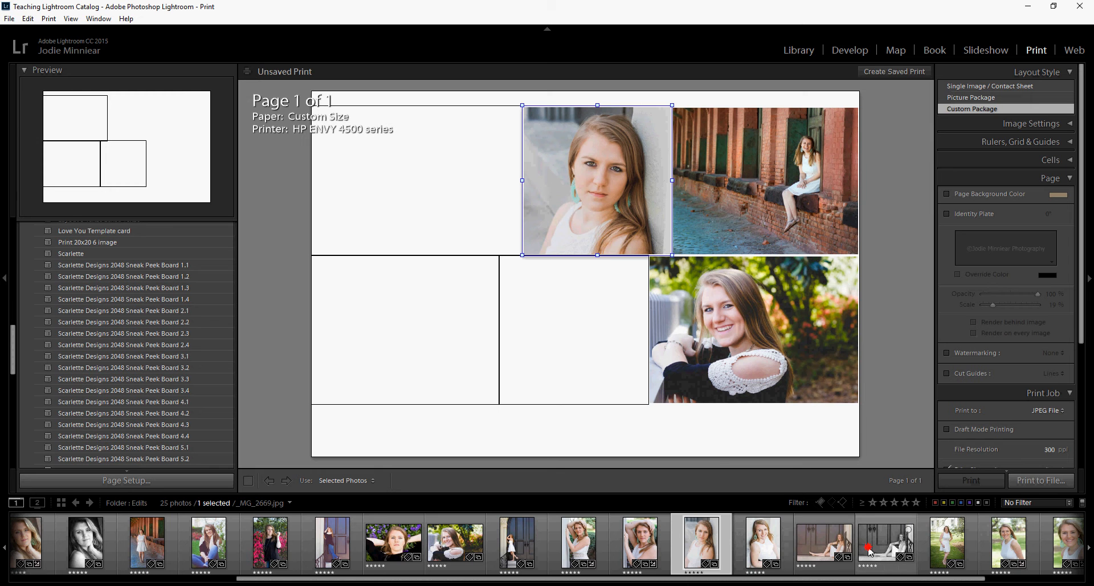
{"action": "left_click_drag", "start_coordinate": [869, 552], "coordinate": [433, 345]}
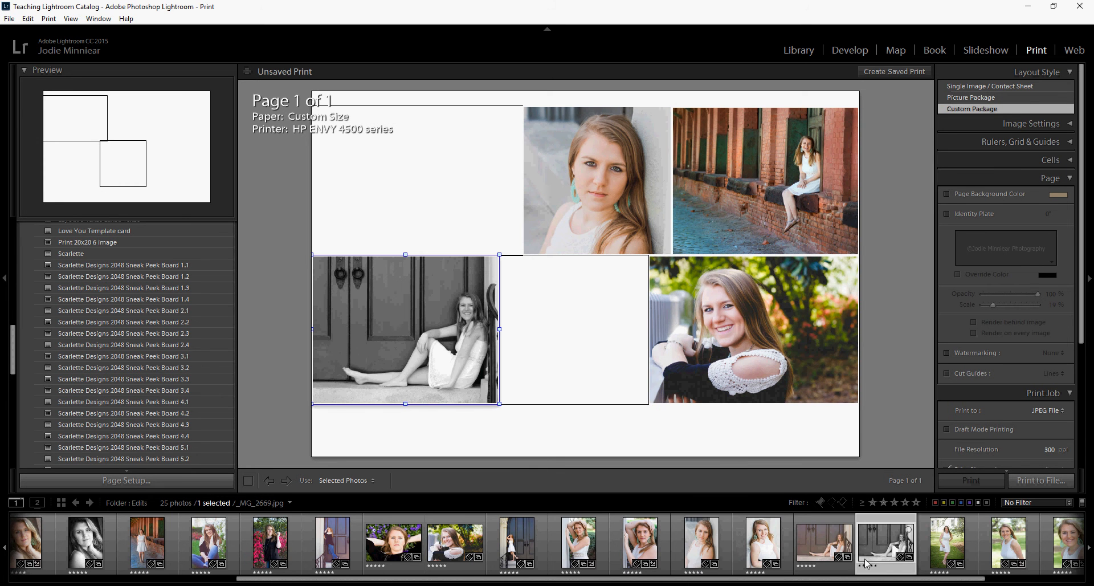
Fill the lower middle cell with the first white-top portrait, reposition it to show her whole head, and place the purple-door photo in the upper left cell.
{"action": "scroll", "coordinate": [797, 547], "scroll_direction": "up", "scroll_amount": 3}
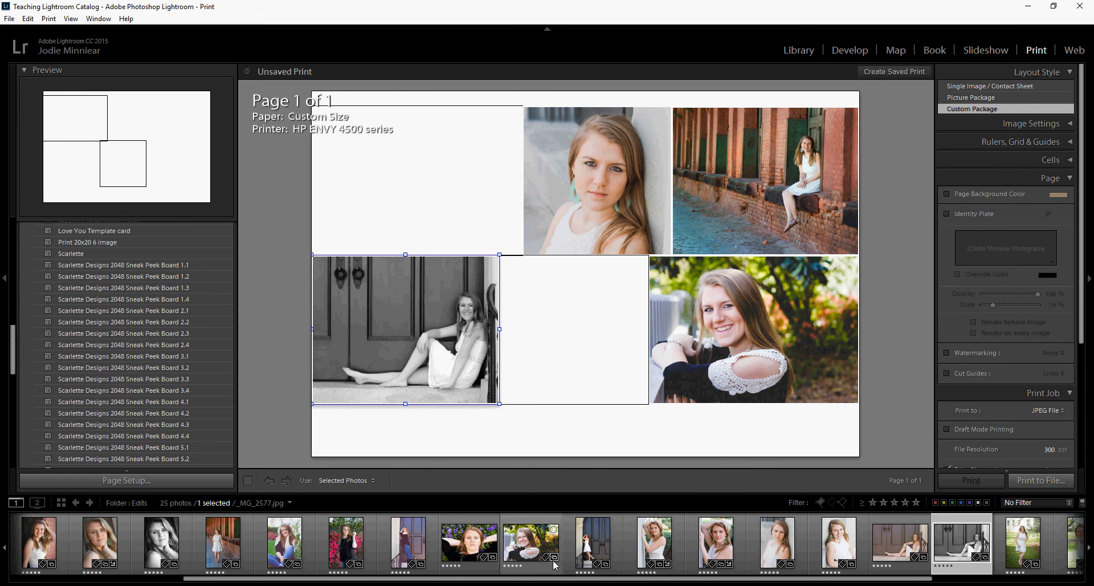
{"action": "mouse_move", "coordinate": [556, 565]}
{"action": "left_mouse_down"}
{"action": "mouse_move", "coordinate": [533, 556]}
{"action": "mouse_move", "coordinate": [525, 500]}
{"action": "mouse_move", "coordinate": [445, 279]}
{"action": "mouse_move", "coordinate": [547, 555]}
{"action": "left_mouse_up"}
{"action": "scroll", "coordinate": [386, 549], "scroll_direction": "up", "scroll_amount": 4}
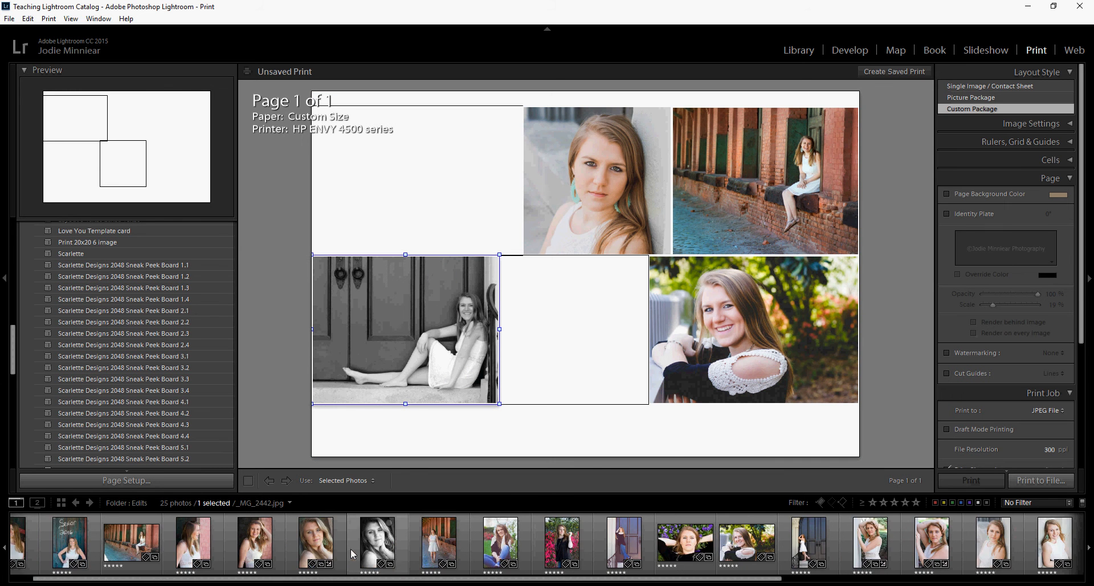
{"action": "scroll", "coordinate": [353, 554], "scroll_direction": "up", "scroll_amount": 1}
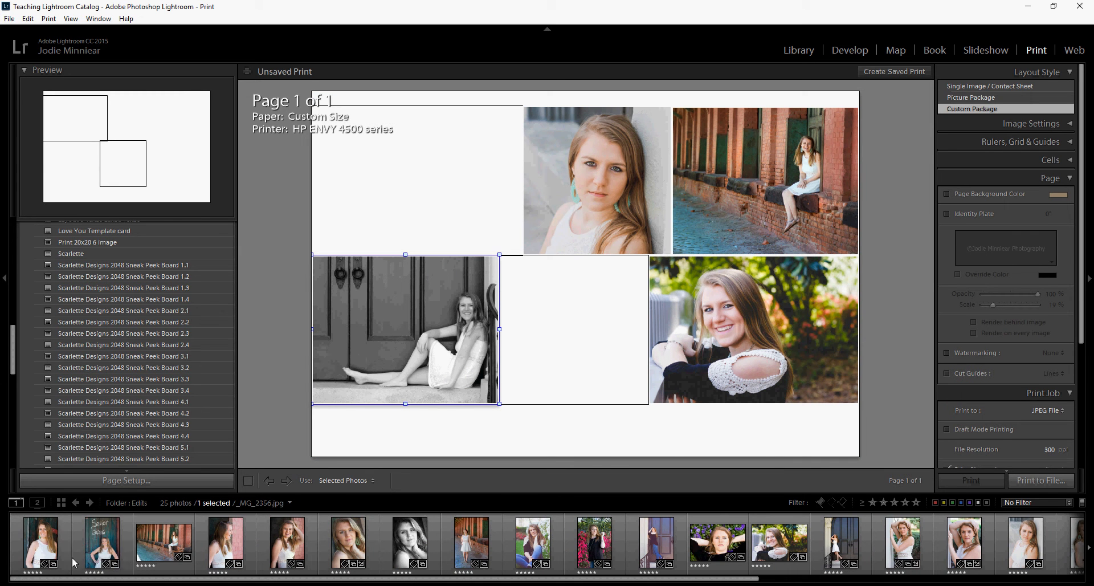
{"action": "left_click_drag", "start_coordinate": [41, 541], "coordinate": [567, 373]}
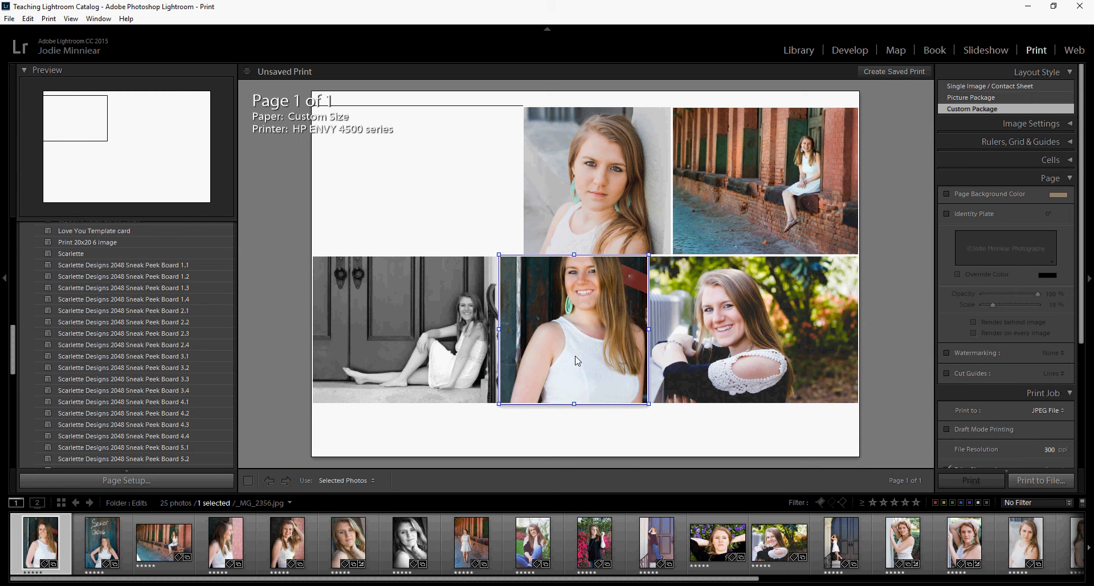
{"action": "left_click_drag", "start_coordinate": [594, 339], "coordinate": [596, 365]}
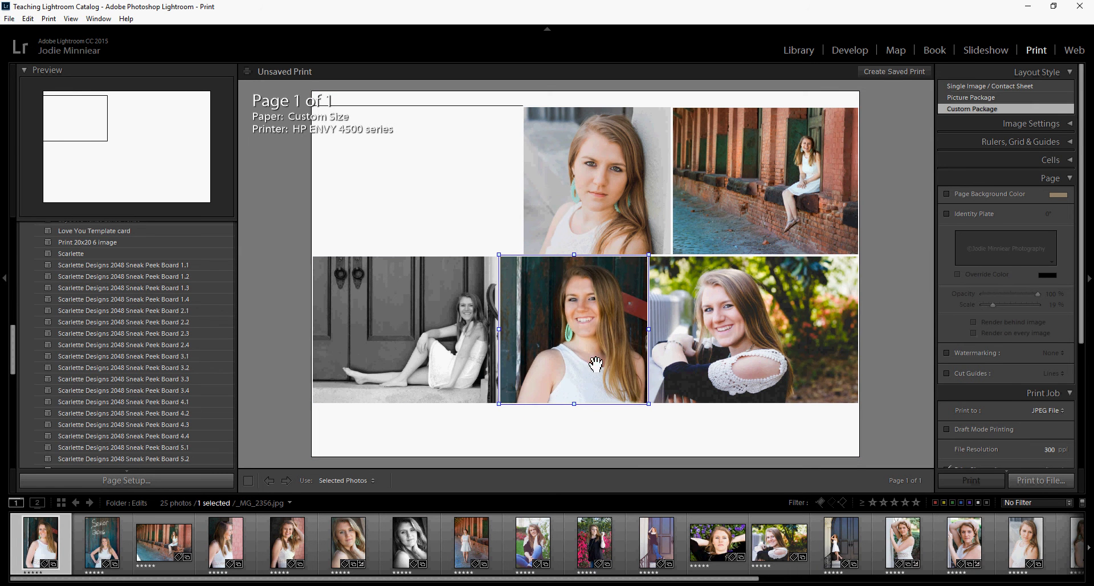
{"action": "left_click_drag", "start_coordinate": [652, 525], "coordinate": [412, 203]}
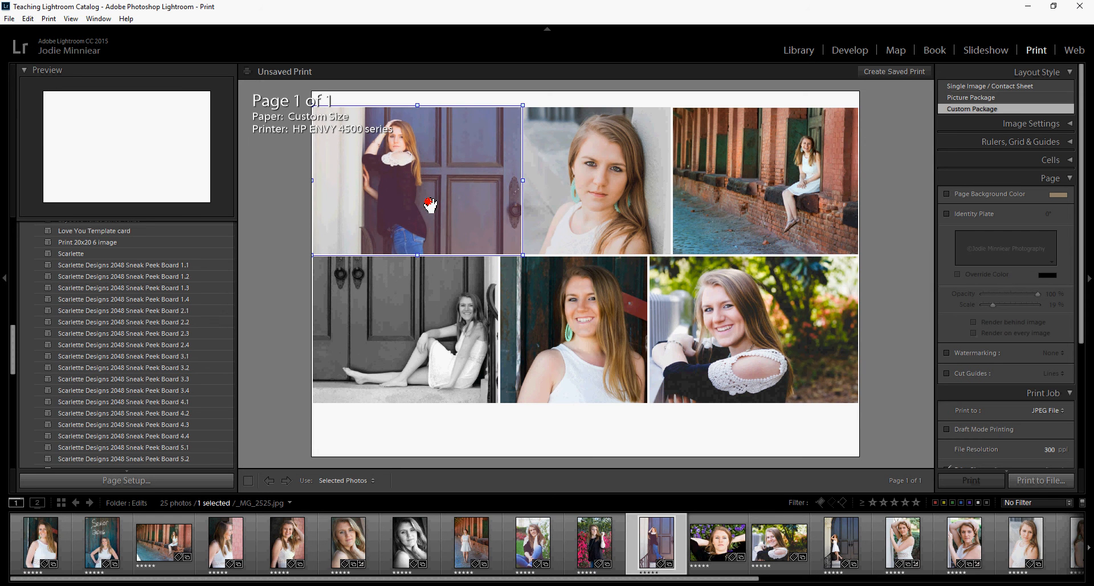
Enable the page's identity plate and set it to use a graphical identity plate in the Identity Plate Editor.
{"action": "left_click", "coordinate": [534, 455]}
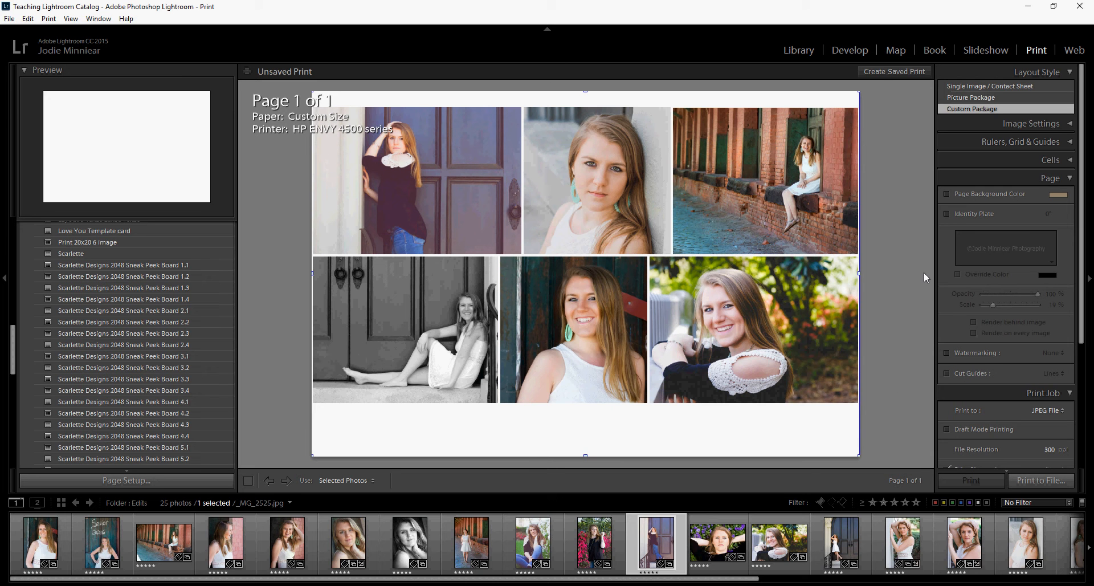
{"action": "left_click", "coordinate": [946, 214]}
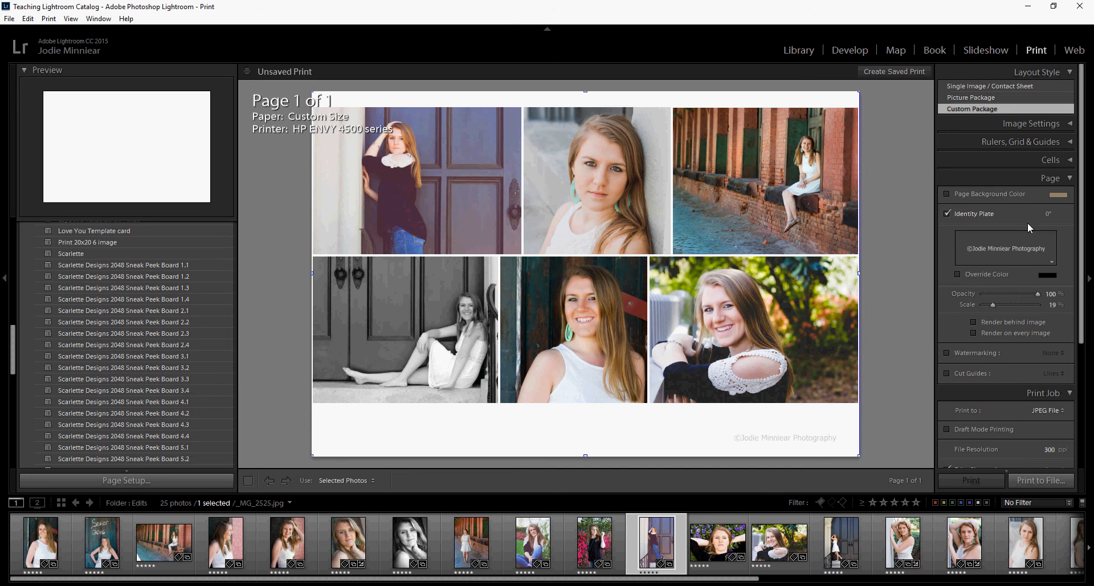
{"action": "left_click", "coordinate": [1051, 264]}
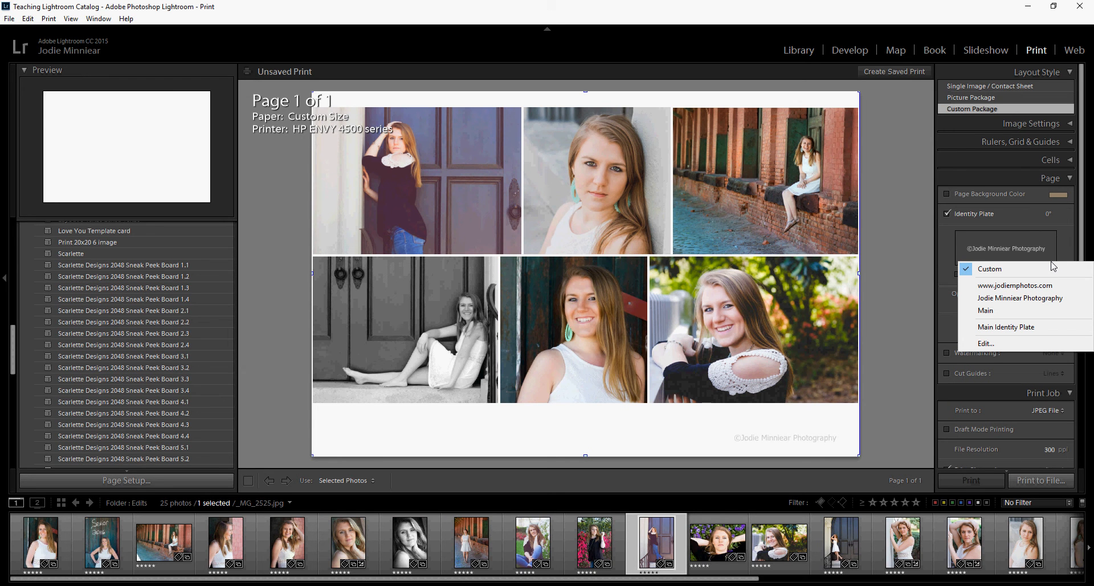
{"action": "left_click", "coordinate": [990, 344]}
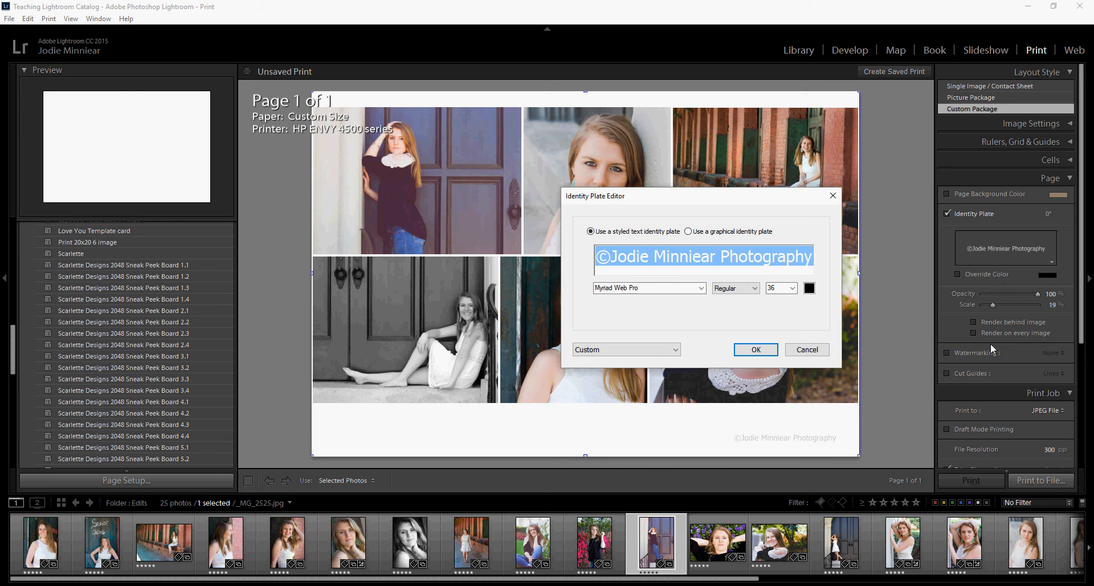
{"action": "left_click", "coordinate": [688, 231]}
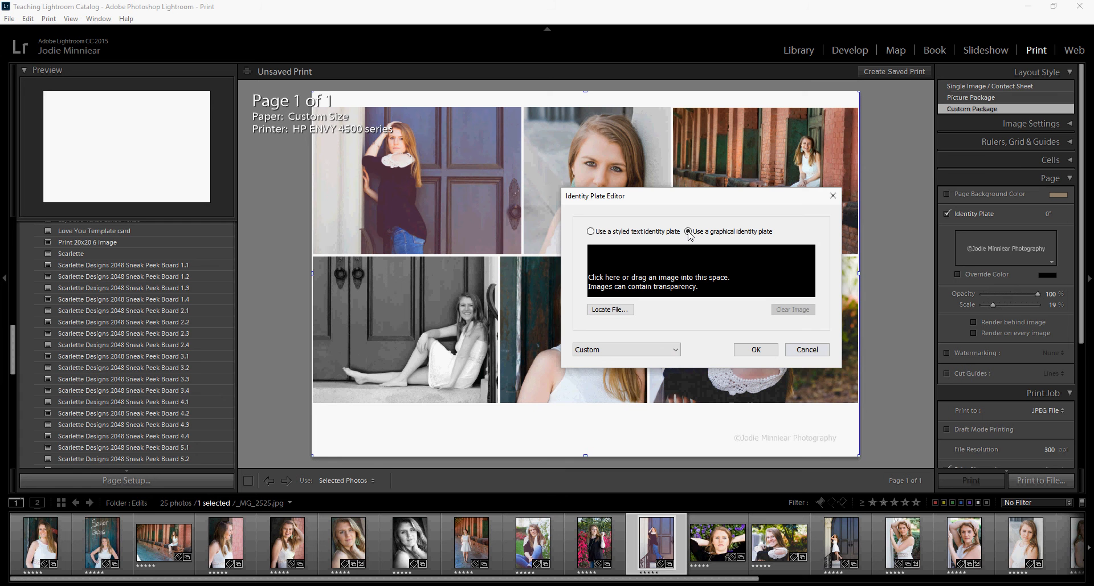
Load the Desktop image Sneak Peek design 2 Dark Grey Silk - Copy as the identity plate graphic, accepting its large size.
{"action": "left_click", "coordinate": [625, 311]}
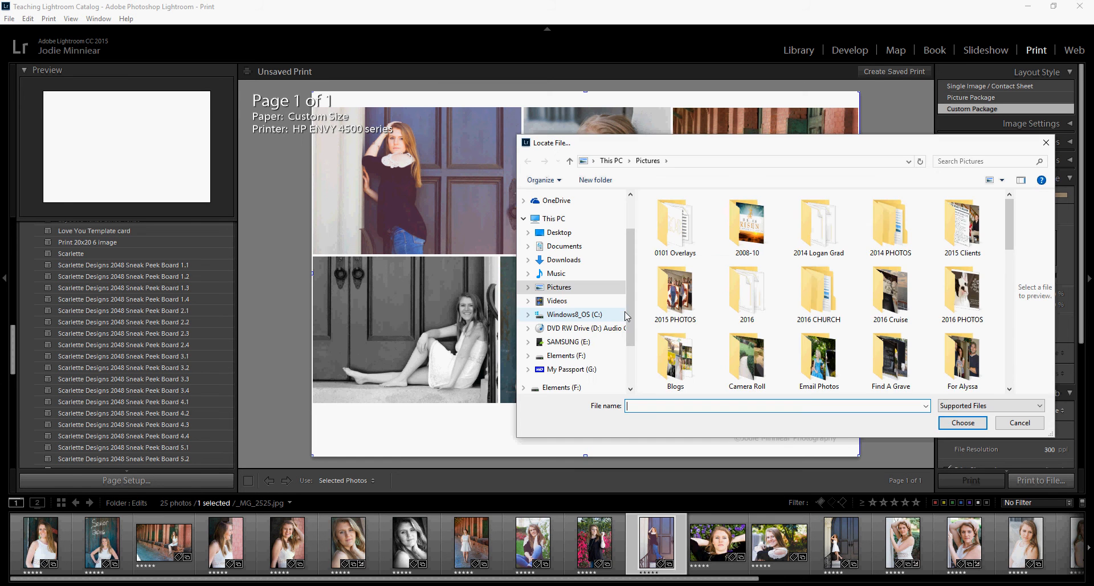
{"action": "left_click", "coordinate": [561, 233]}
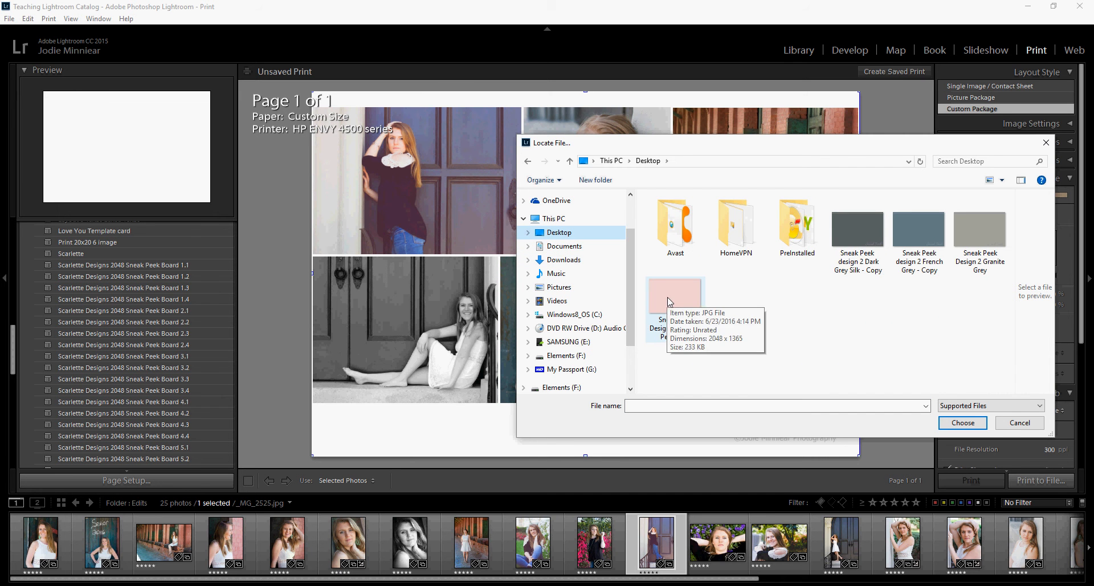
{"action": "left_click", "coordinate": [857, 228]}
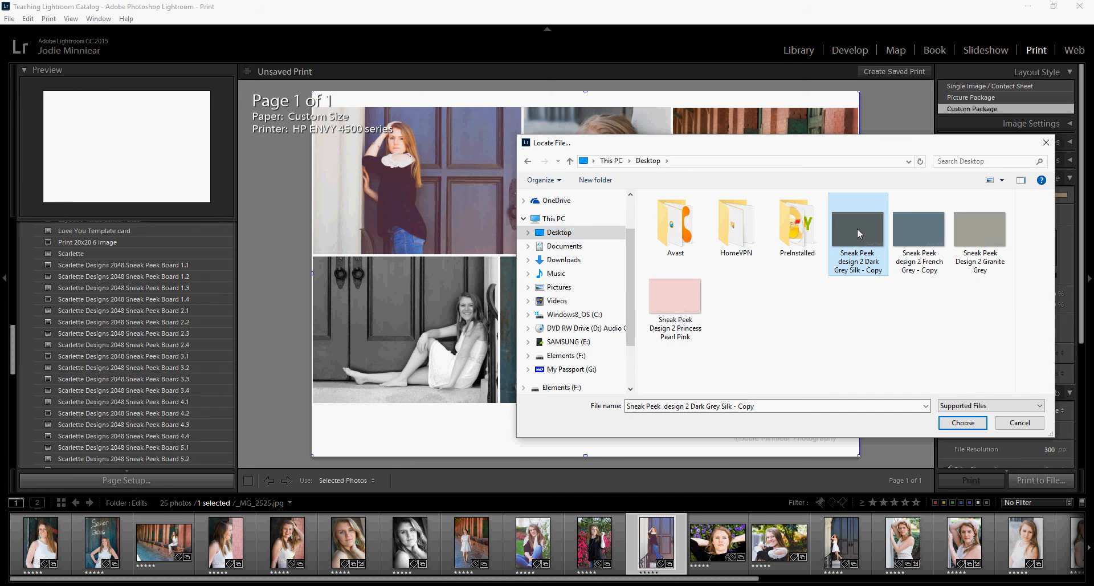
{"action": "left_click", "coordinate": [965, 424]}
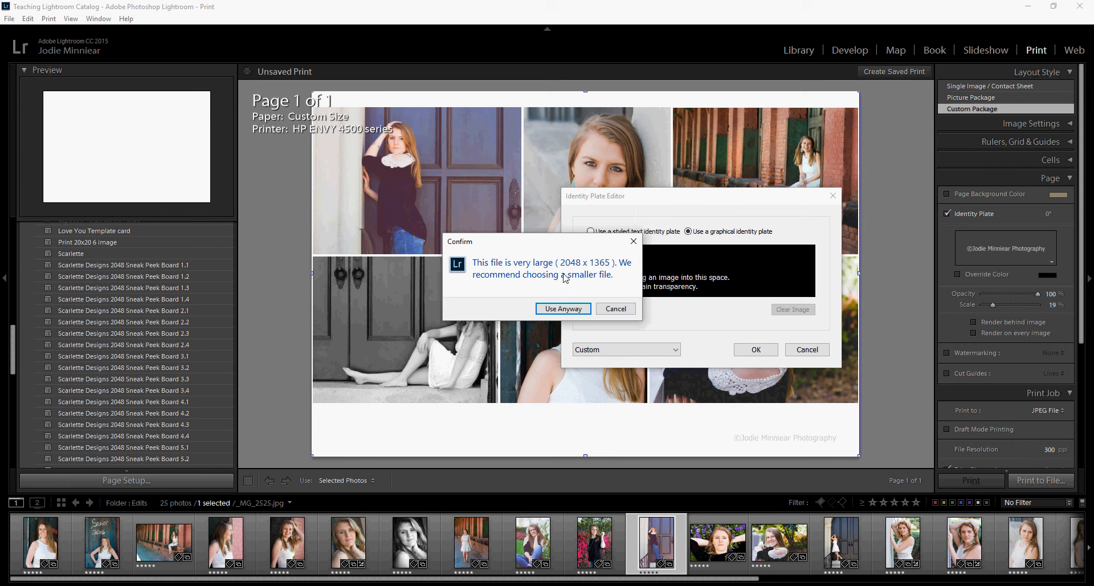
{"action": "left_click", "coordinate": [563, 310]}
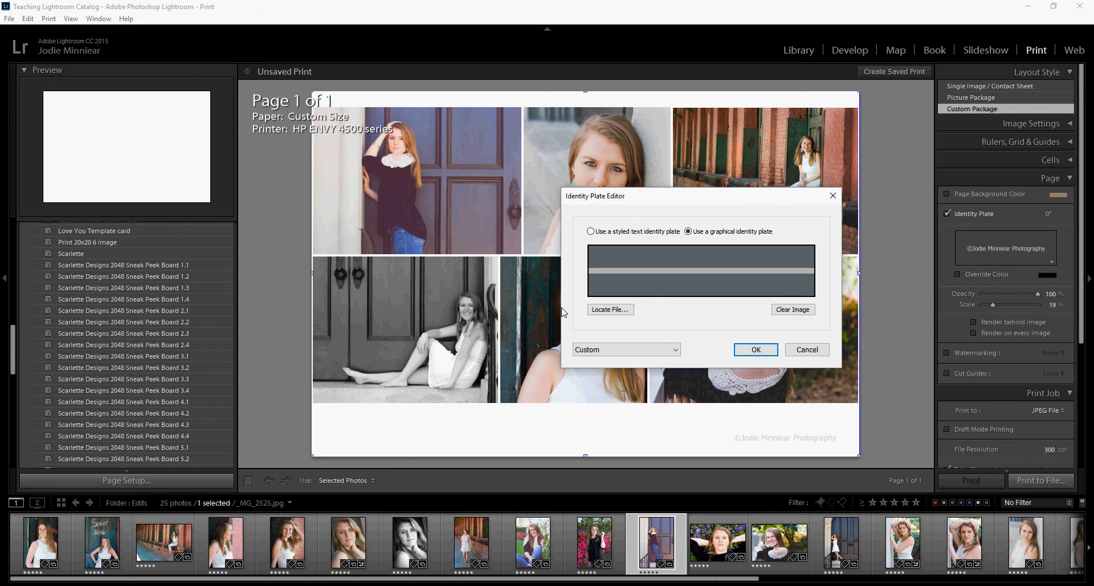
Save the identity plate as Charcoal Grey Sneak Peek Bg and apply it to the page.
{"action": "left_click", "coordinate": [645, 351]}
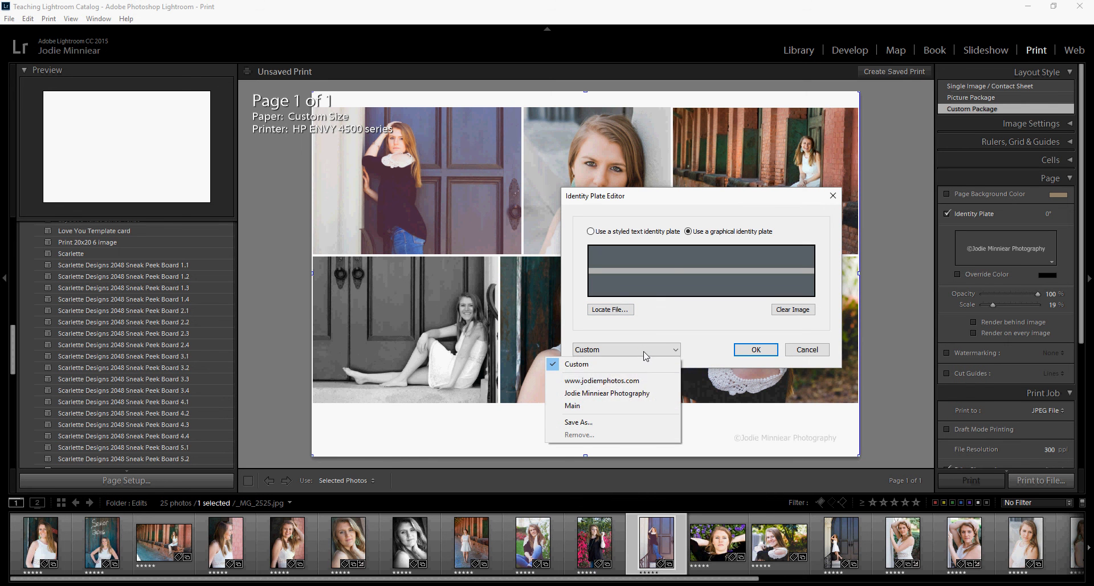
{"action": "left_click", "coordinate": [600, 422]}
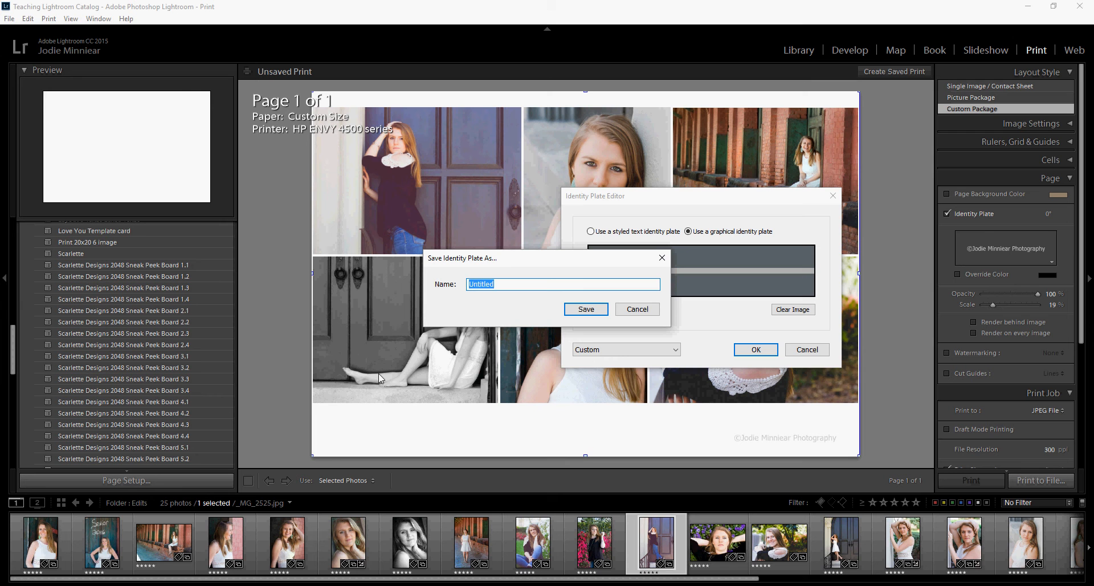
{"action": "type", "text": "Char"}
{"action": "type", "text": "coal"}
{"action": "key", "text": "BackSpace"}
{"action": "type", "text": "al Grey Sneak Peek Bg"}
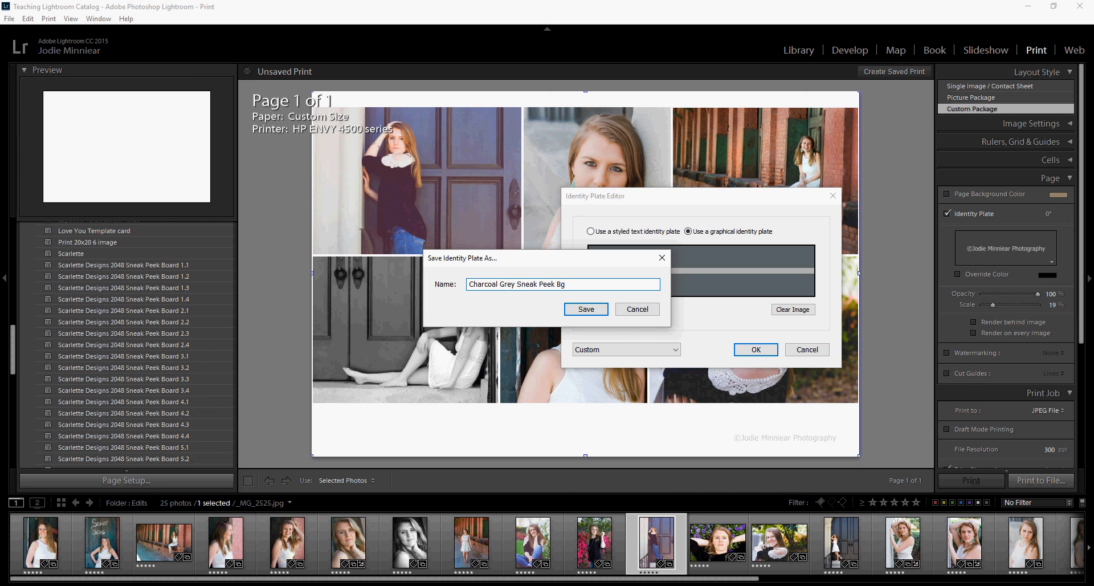
{"action": "left_click", "coordinate": [587, 310]}
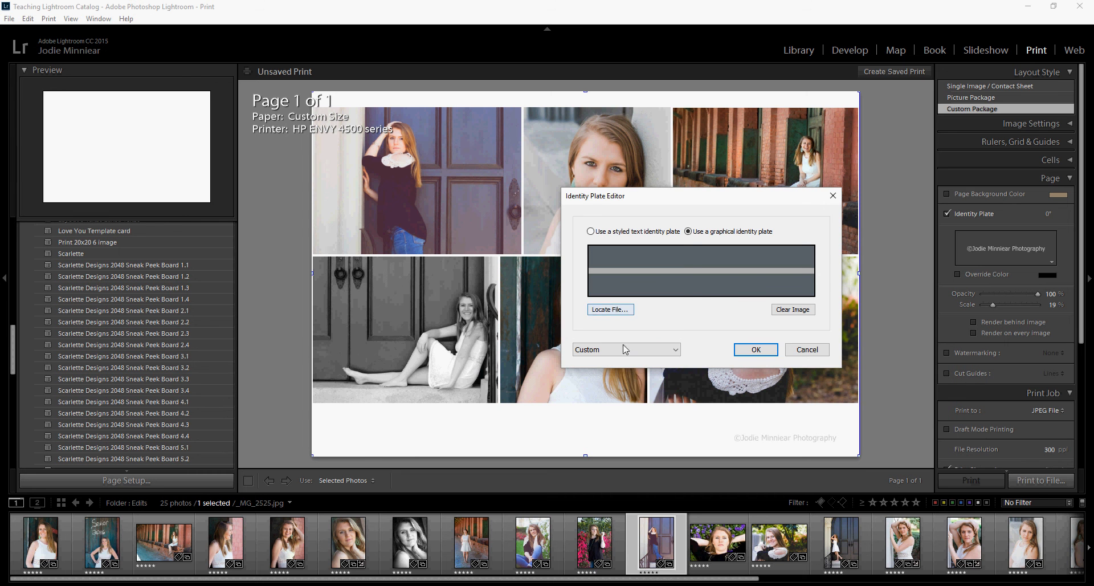
{"action": "left_click", "coordinate": [755, 349]}
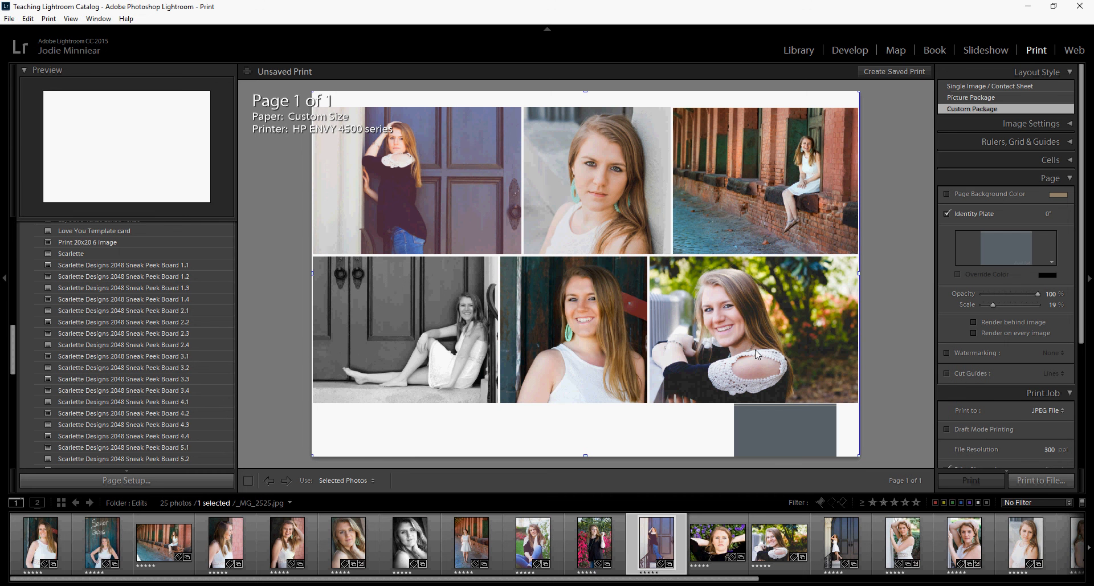
Enlarge the identity plate to 100% scale so it covers the whole page, and render it behind the images.
{"action": "left_click_drag", "start_coordinate": [767, 432], "coordinate": [693, 345]}
{"action": "left_click_drag", "start_coordinate": [740, 473], "coordinate": [872, 541]}
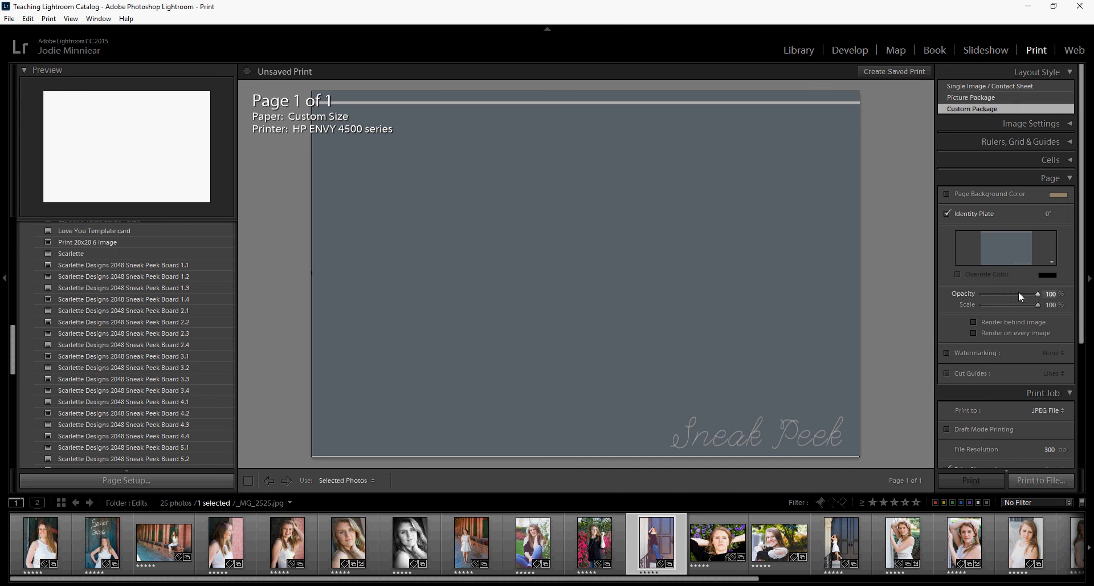
{"action": "left_click", "coordinate": [973, 323]}
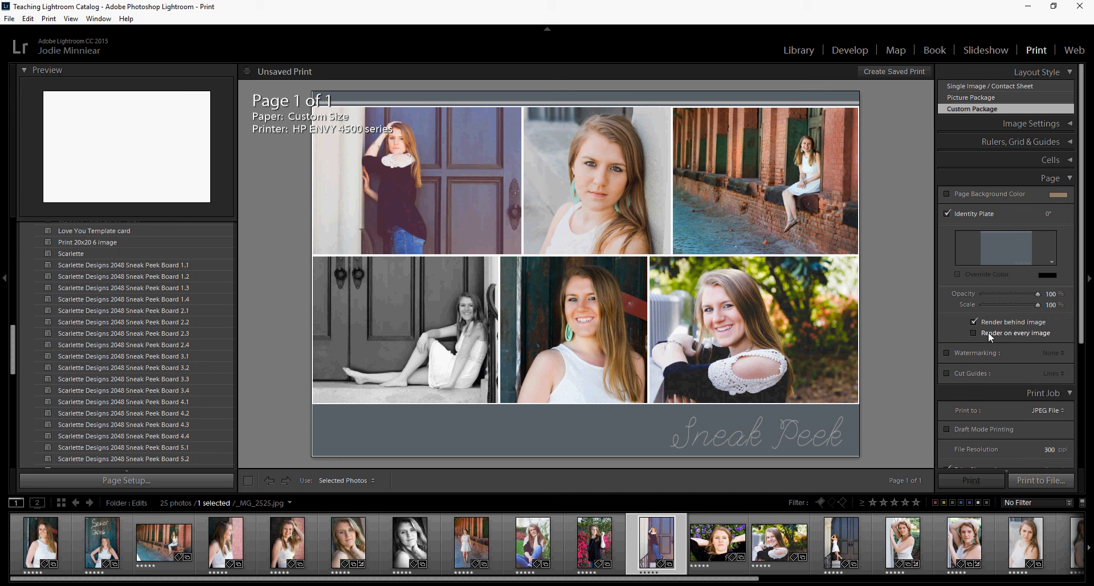
Turn on watermarking with the 2016 photographer-name preset that has no gray suffix.
{"action": "left_click", "coordinate": [947, 352]}
{"action": "left_click", "coordinate": [1045, 353]}
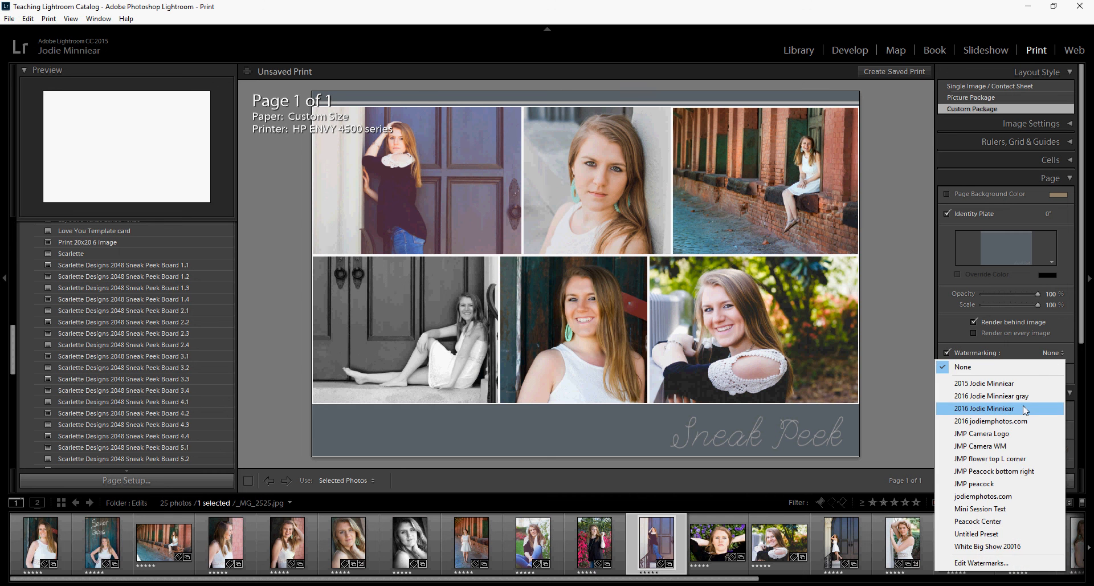
{"action": "left_click", "coordinate": [1008, 409]}
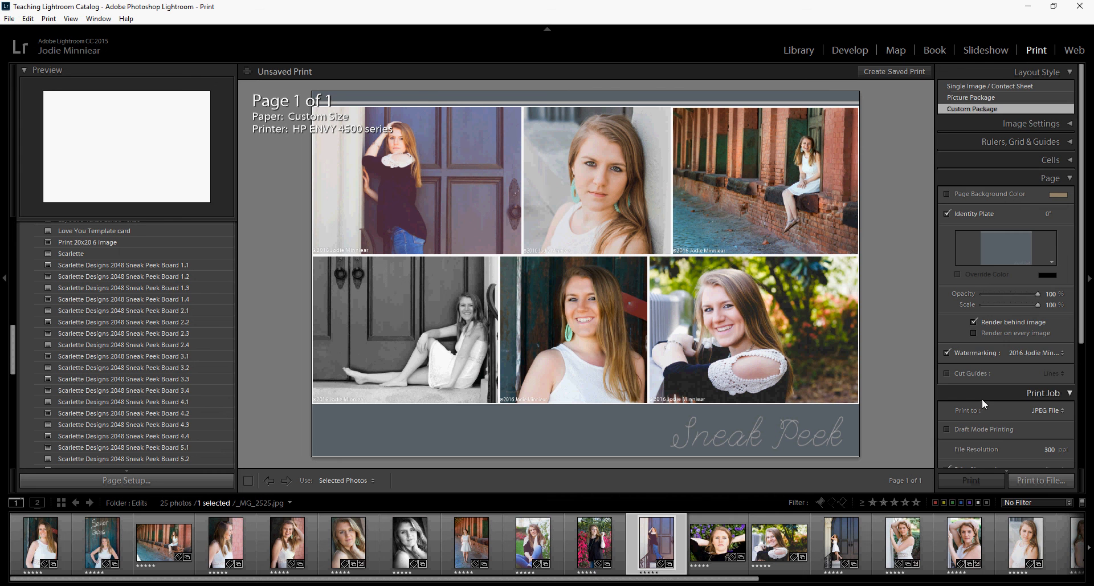
{"action": "scroll", "coordinate": [982, 398], "scroll_direction": "down", "scroll_amount": 5}
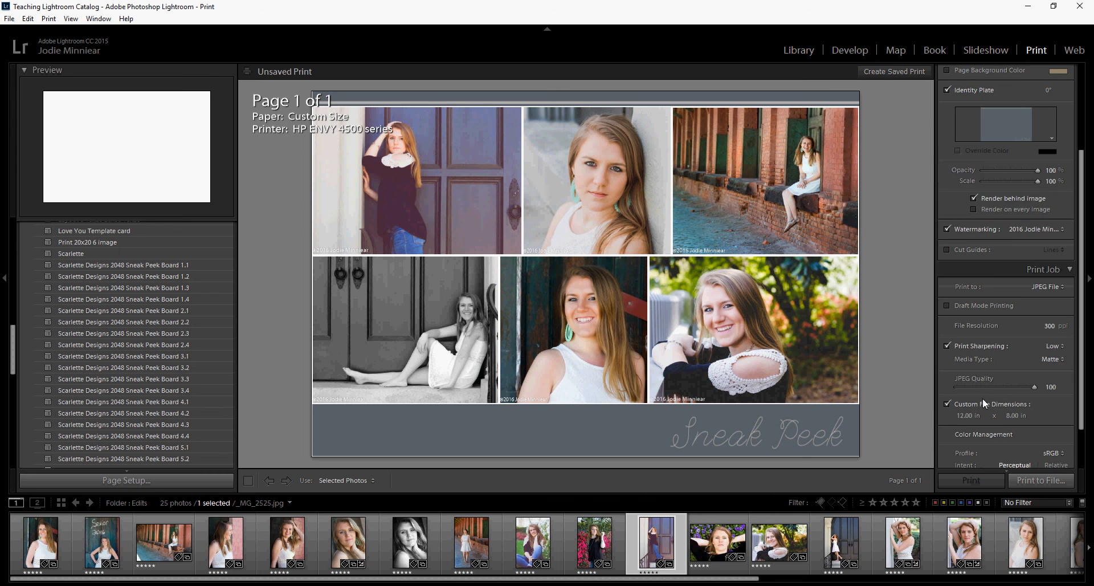
{"action": "left_click", "coordinate": [1040, 481]}
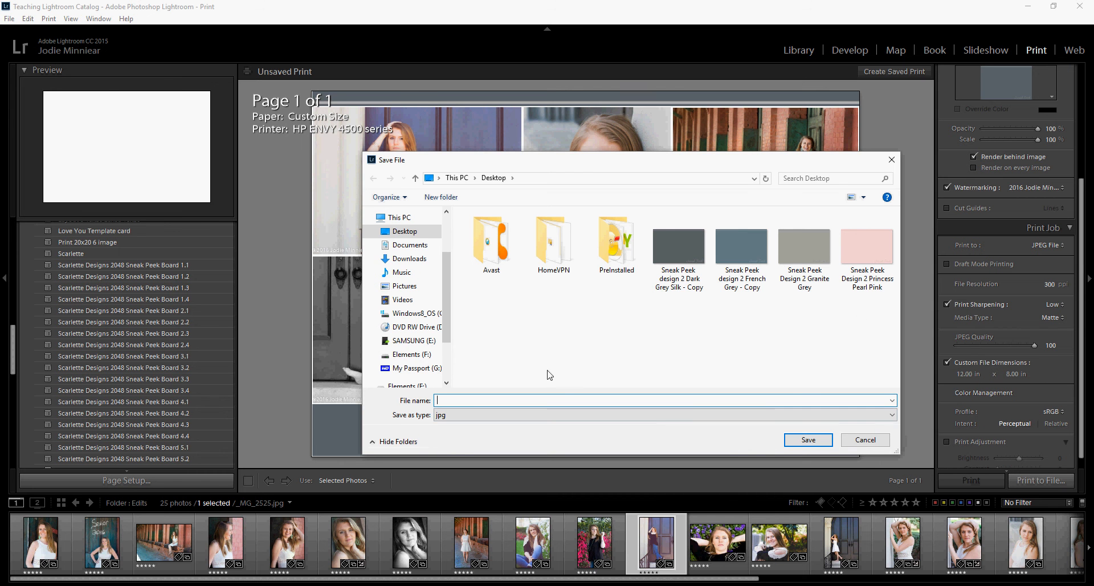
{"action": "left_click", "coordinate": [863, 439]}
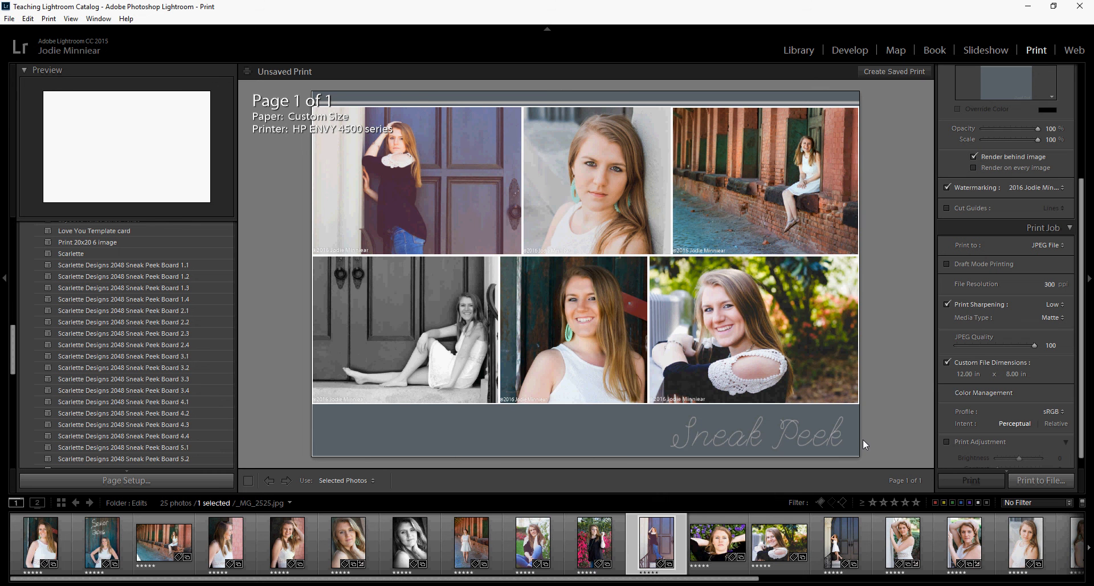